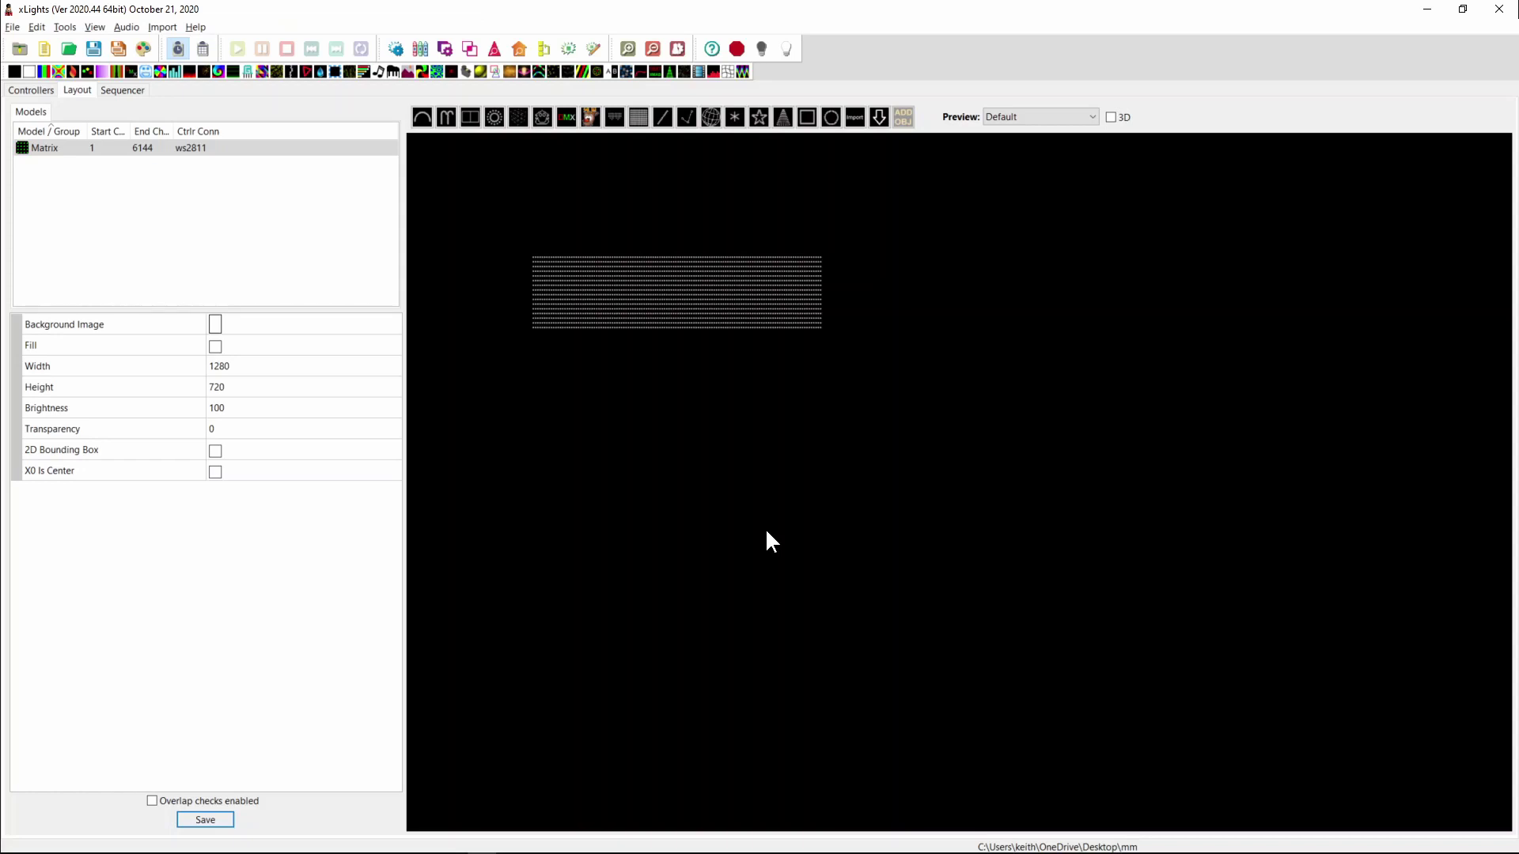
In the Sequencer, limit the Butterfly effect on layer 3 of the Matrix model to the Left Half of the buffer.
{"action": "left_click", "coordinate": [716, 327]}
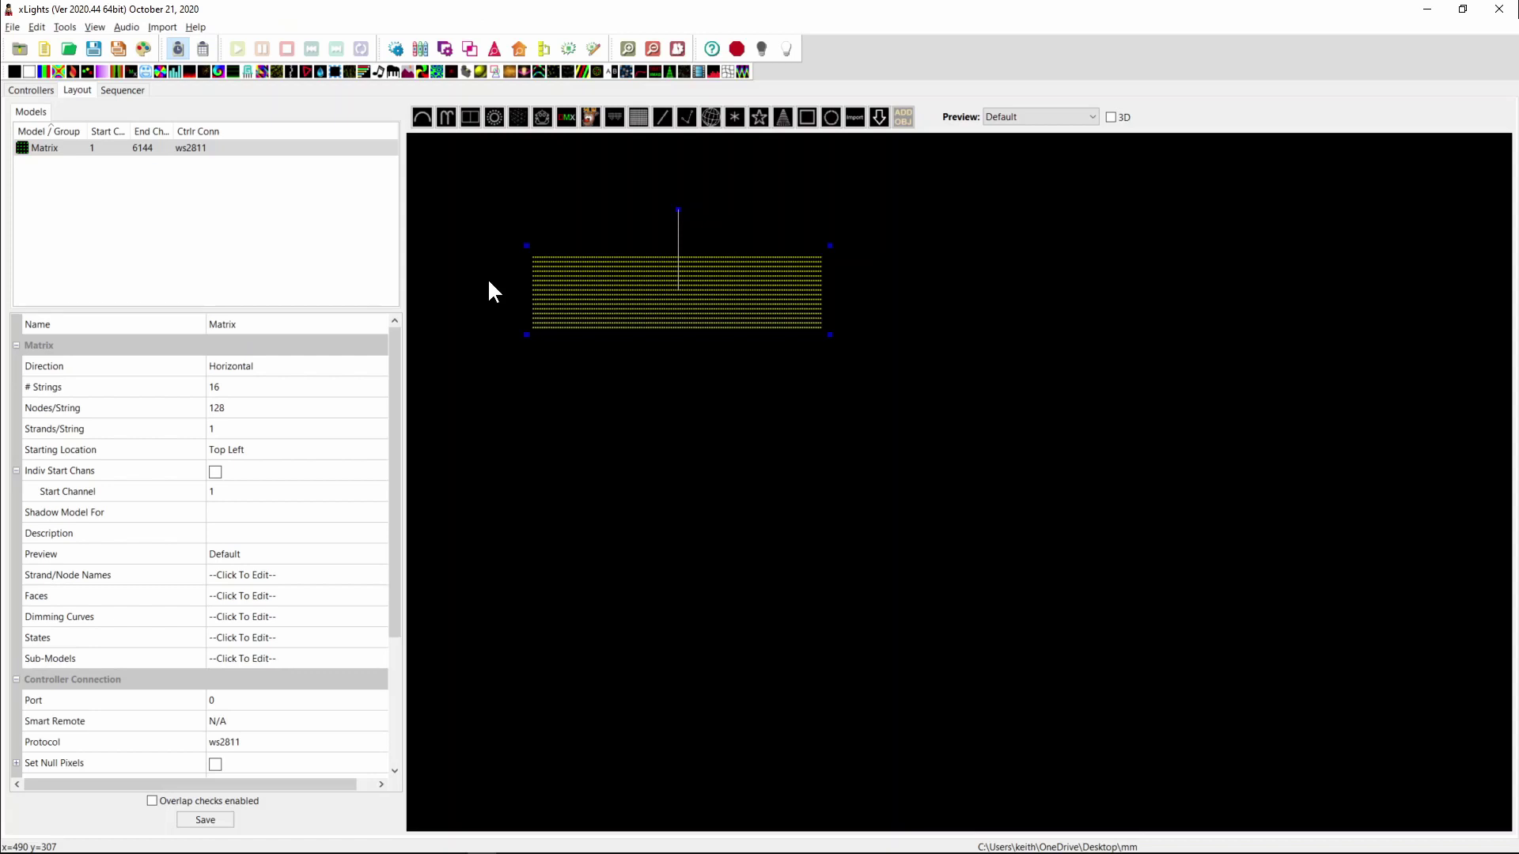
{"action": "left_click", "coordinate": [124, 90]}
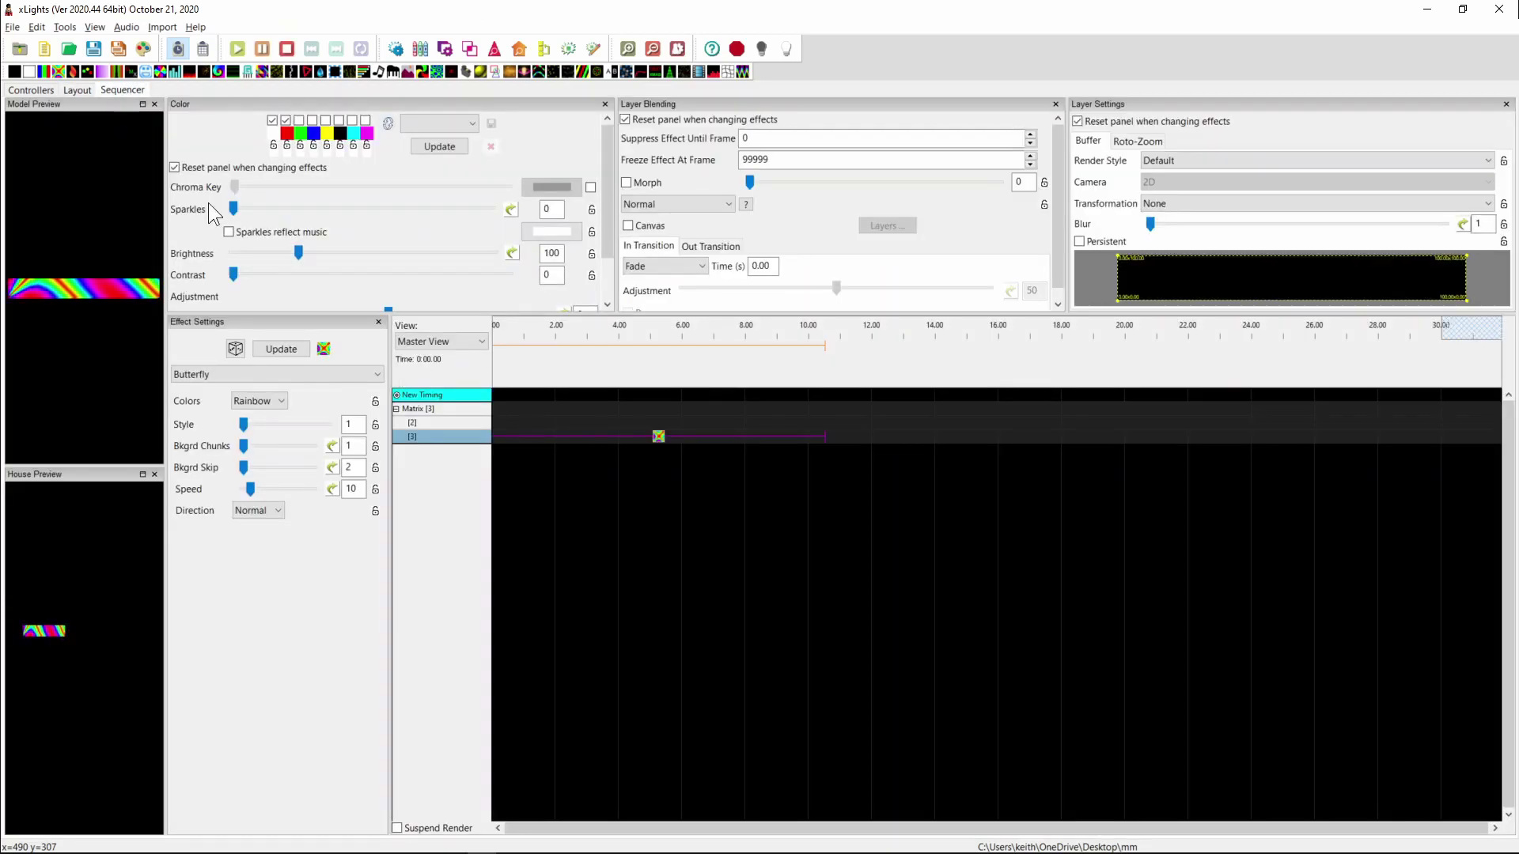
{"action": "left_click", "coordinate": [658, 438]}
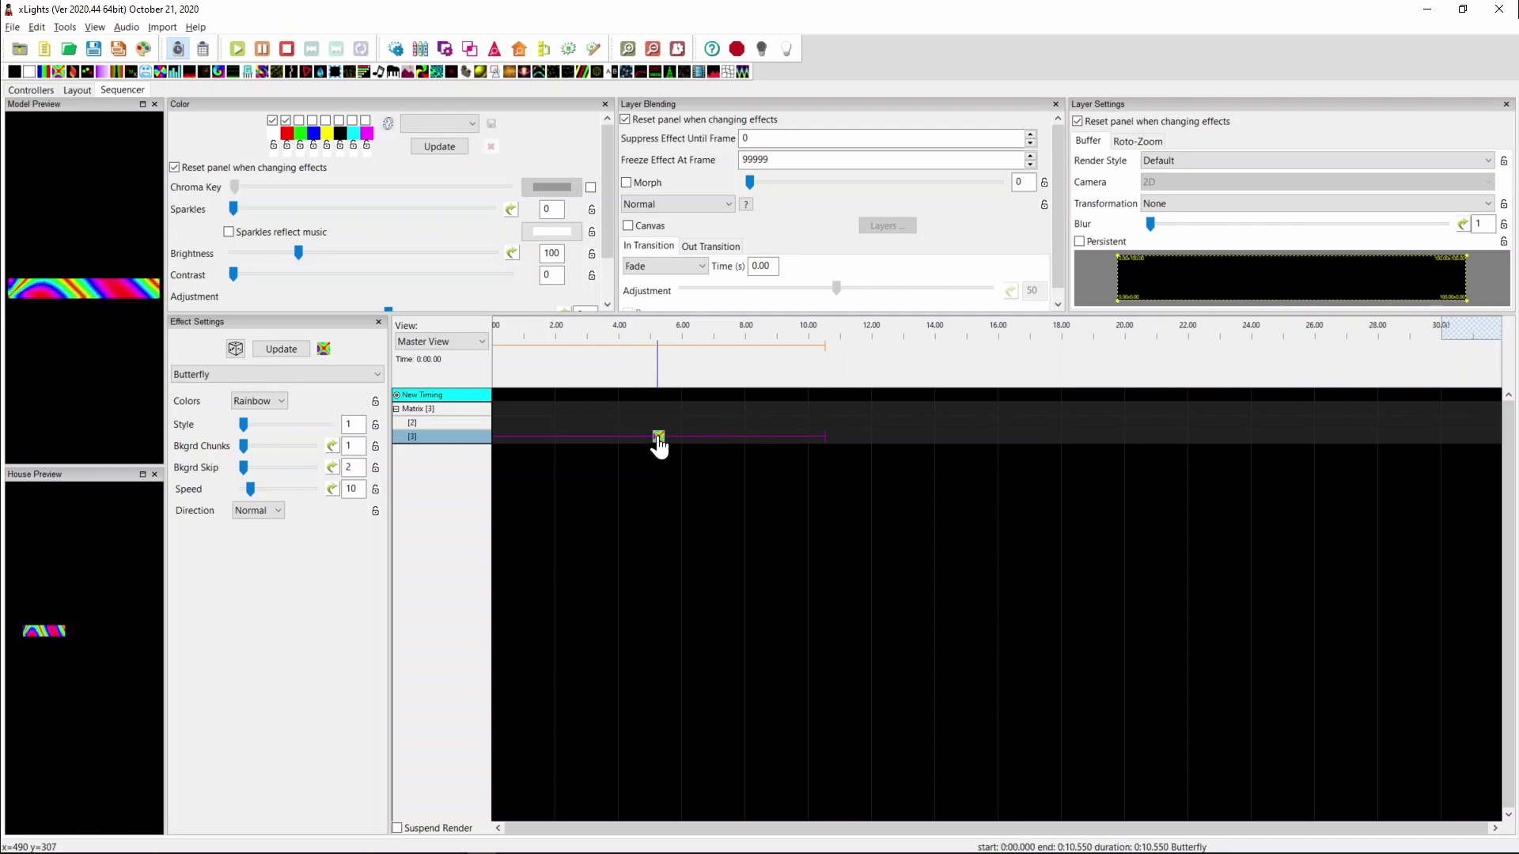
{"action": "right_click", "coordinate": [1202, 281]}
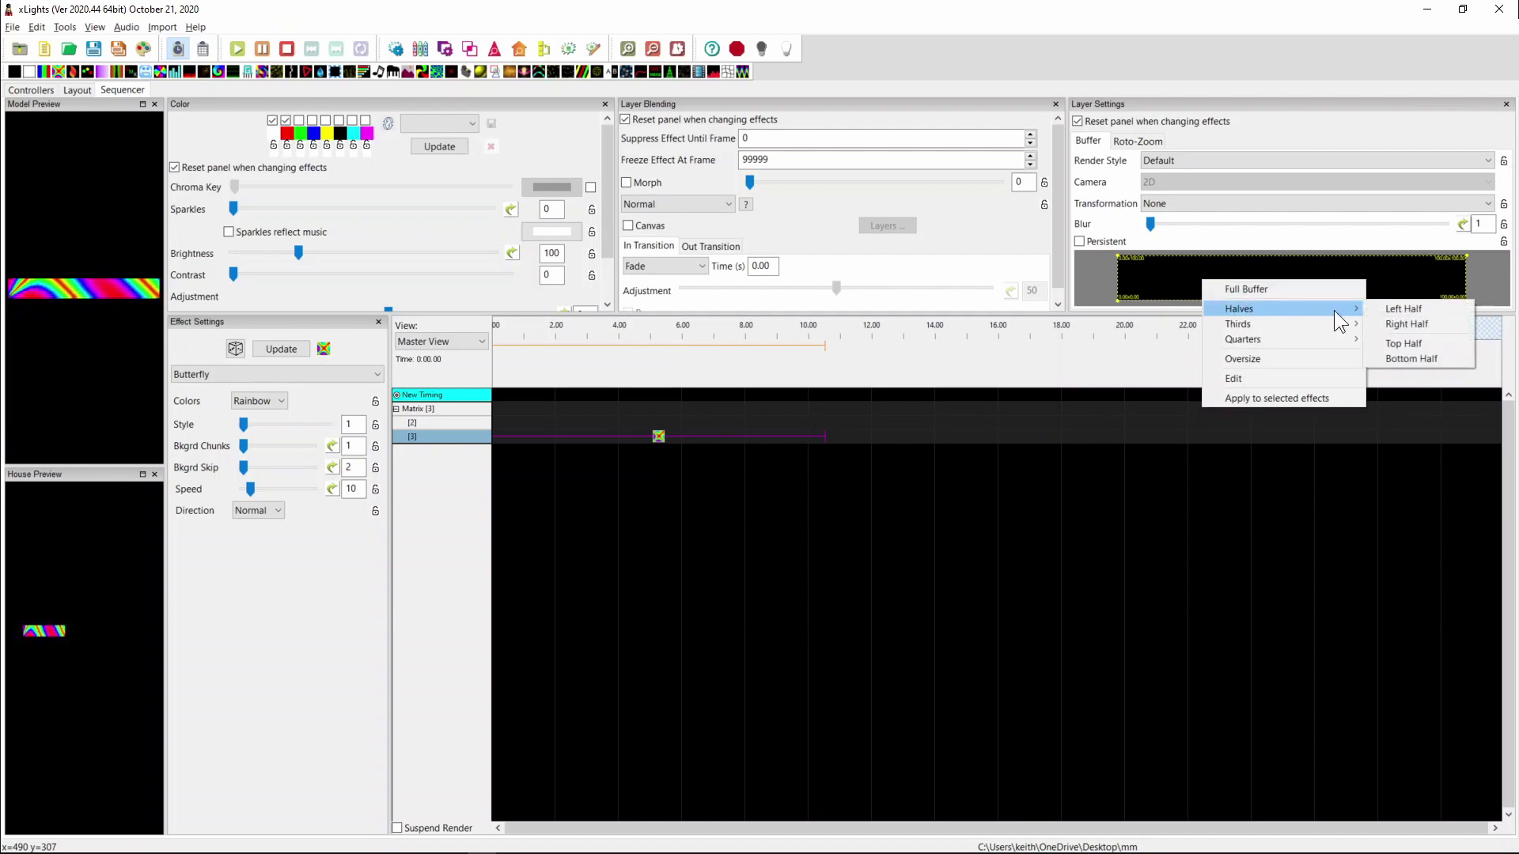
{"action": "left_click", "coordinate": [1402, 308]}
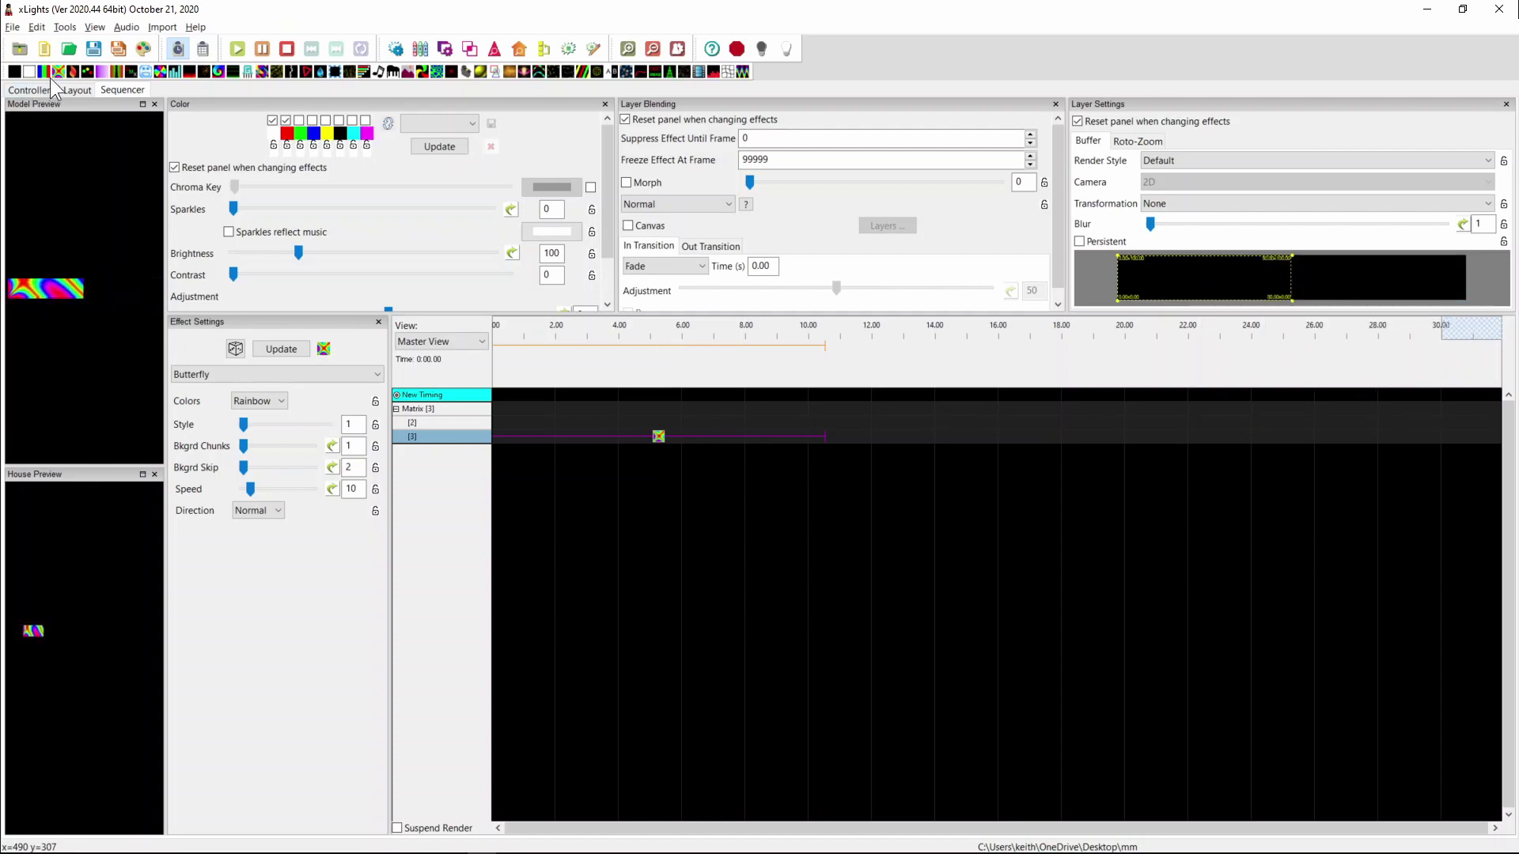
Add a second Butterfly effect on Matrix layer 2 from 0 to 10.55 seconds, limited to the Right Half of the buffer.
{"action": "left_click_drag", "start_coordinate": [58, 70], "coordinate": [824, 424]}
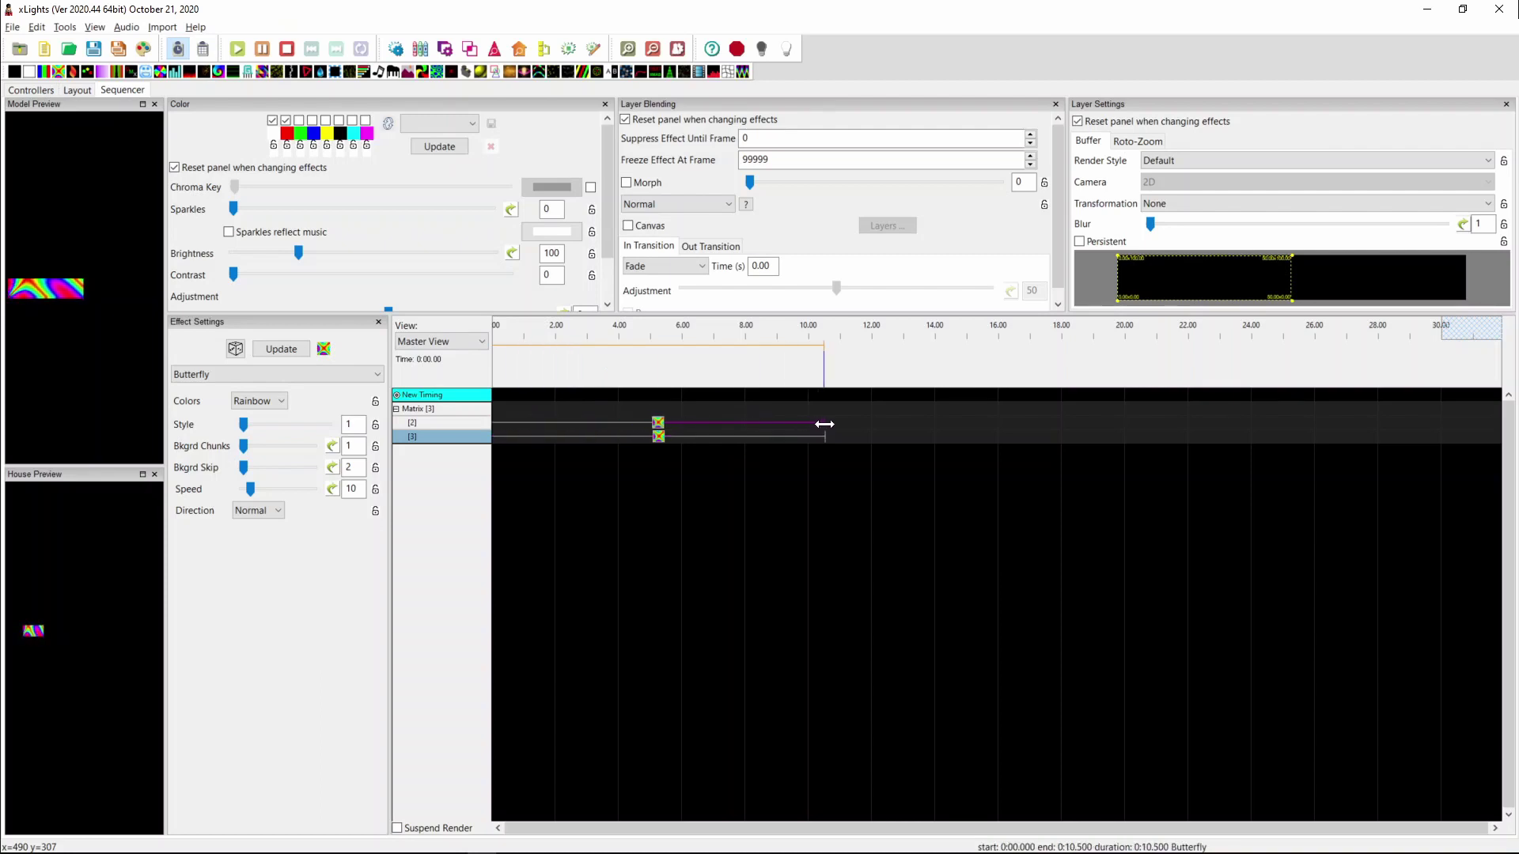
{"action": "right_click", "coordinate": [1360, 273]}
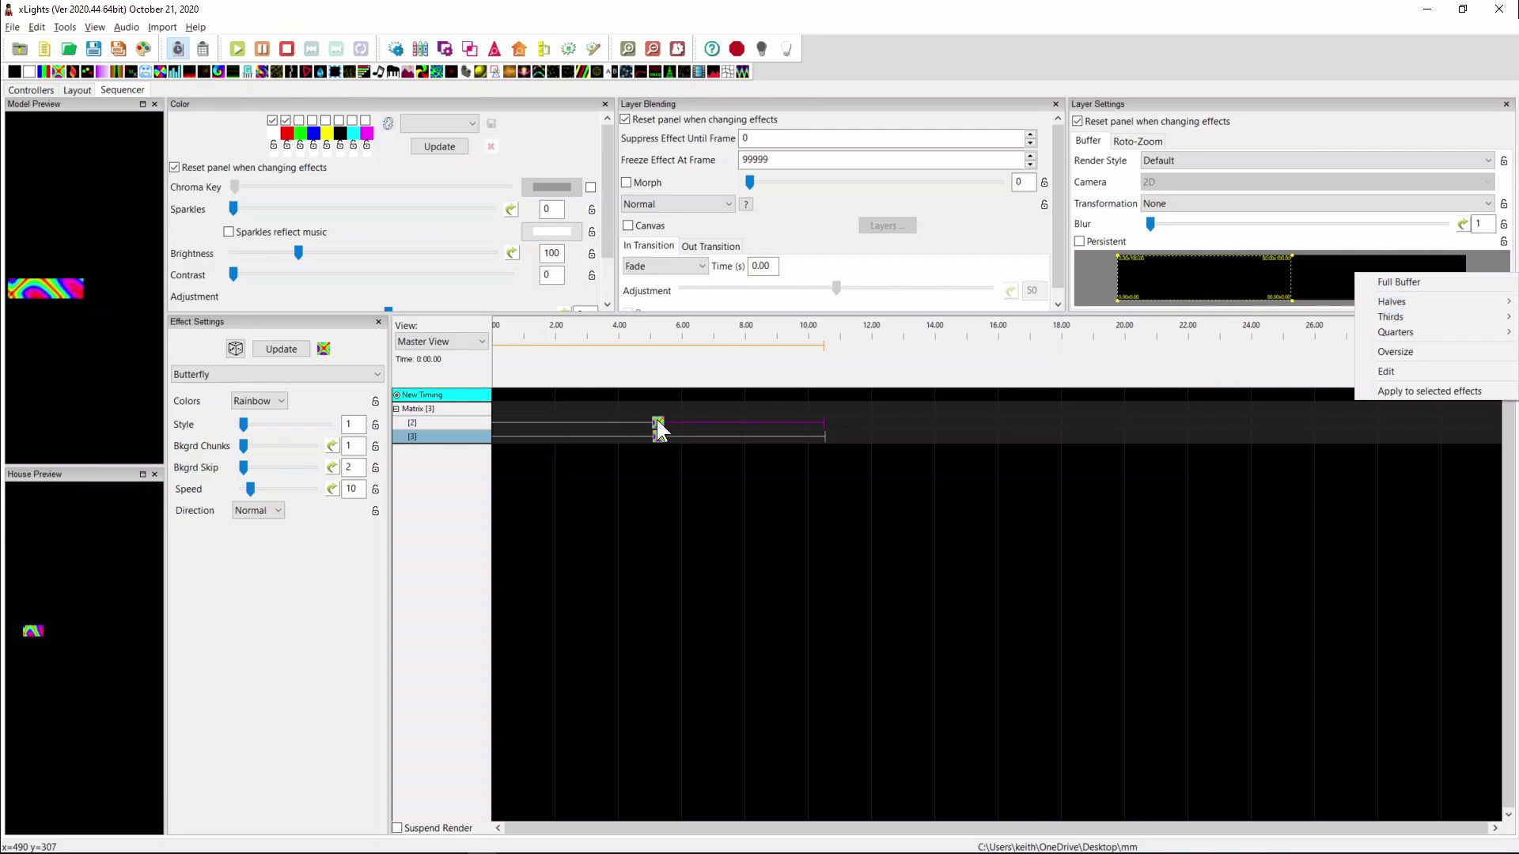
{"action": "mouse_move", "coordinate": [1389, 301]}
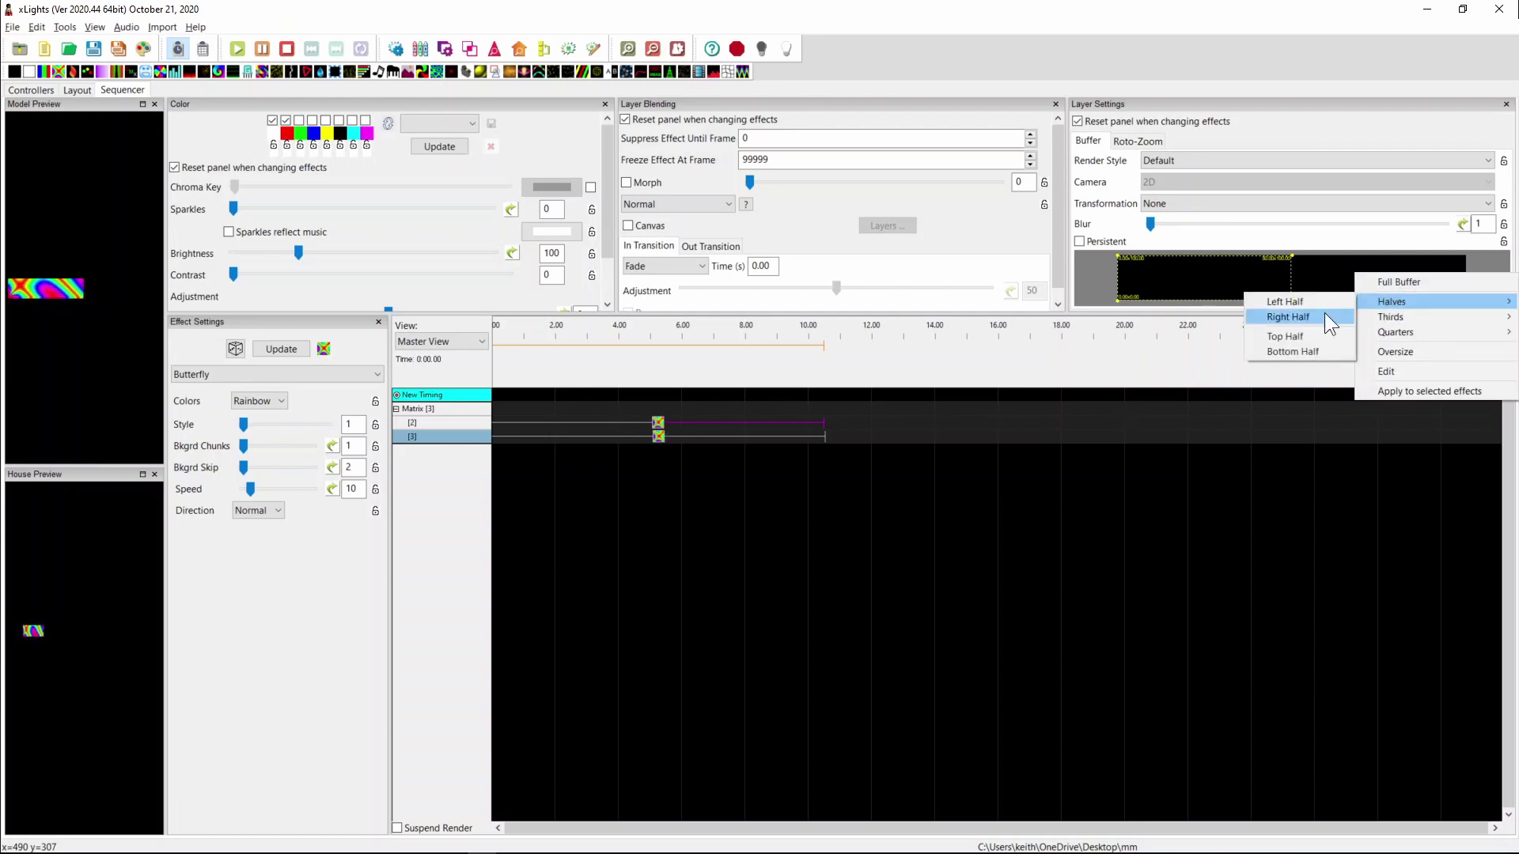
{"action": "left_click", "coordinate": [1324, 312]}
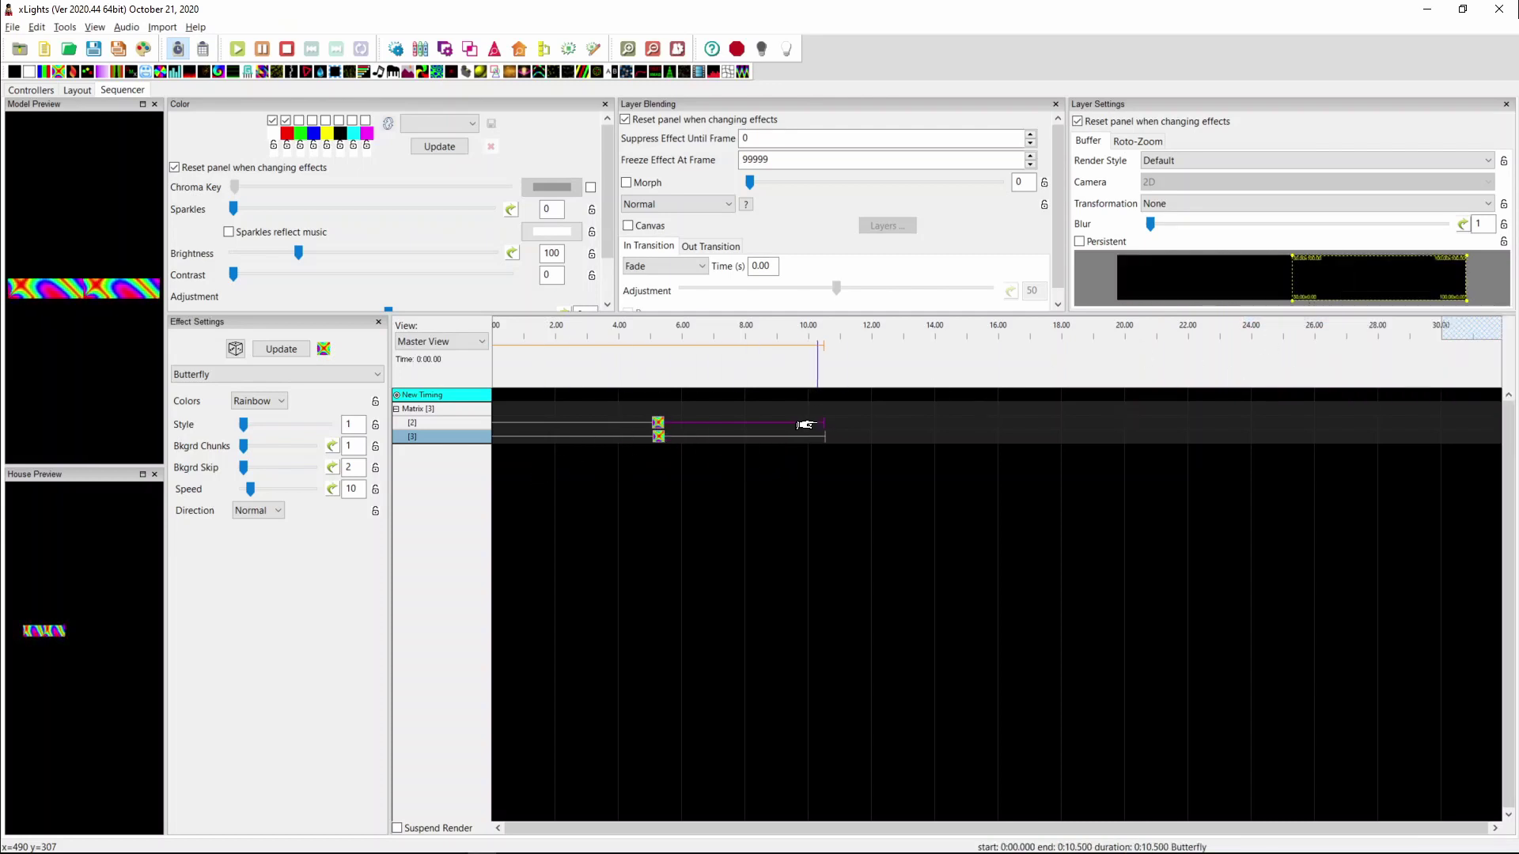
{"action": "left_click_drag", "start_coordinate": [825, 421], "coordinate": [825, 422]}
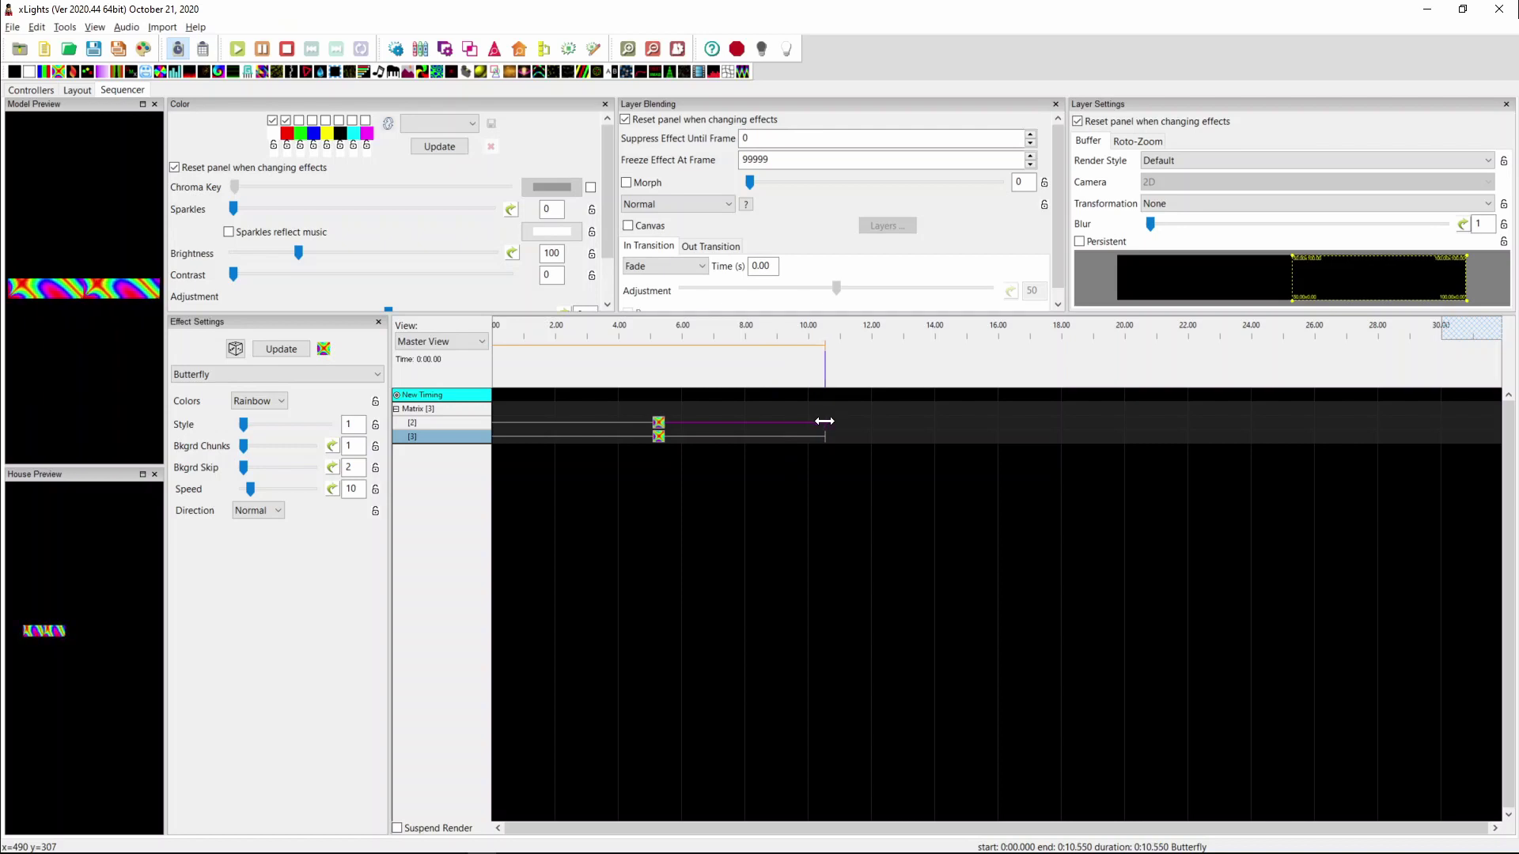
Set Bkgrd Chunks to 7 on the Butterfly effects of both layer 3 and layer 2.
{"action": "left_click", "coordinate": [658, 437]}
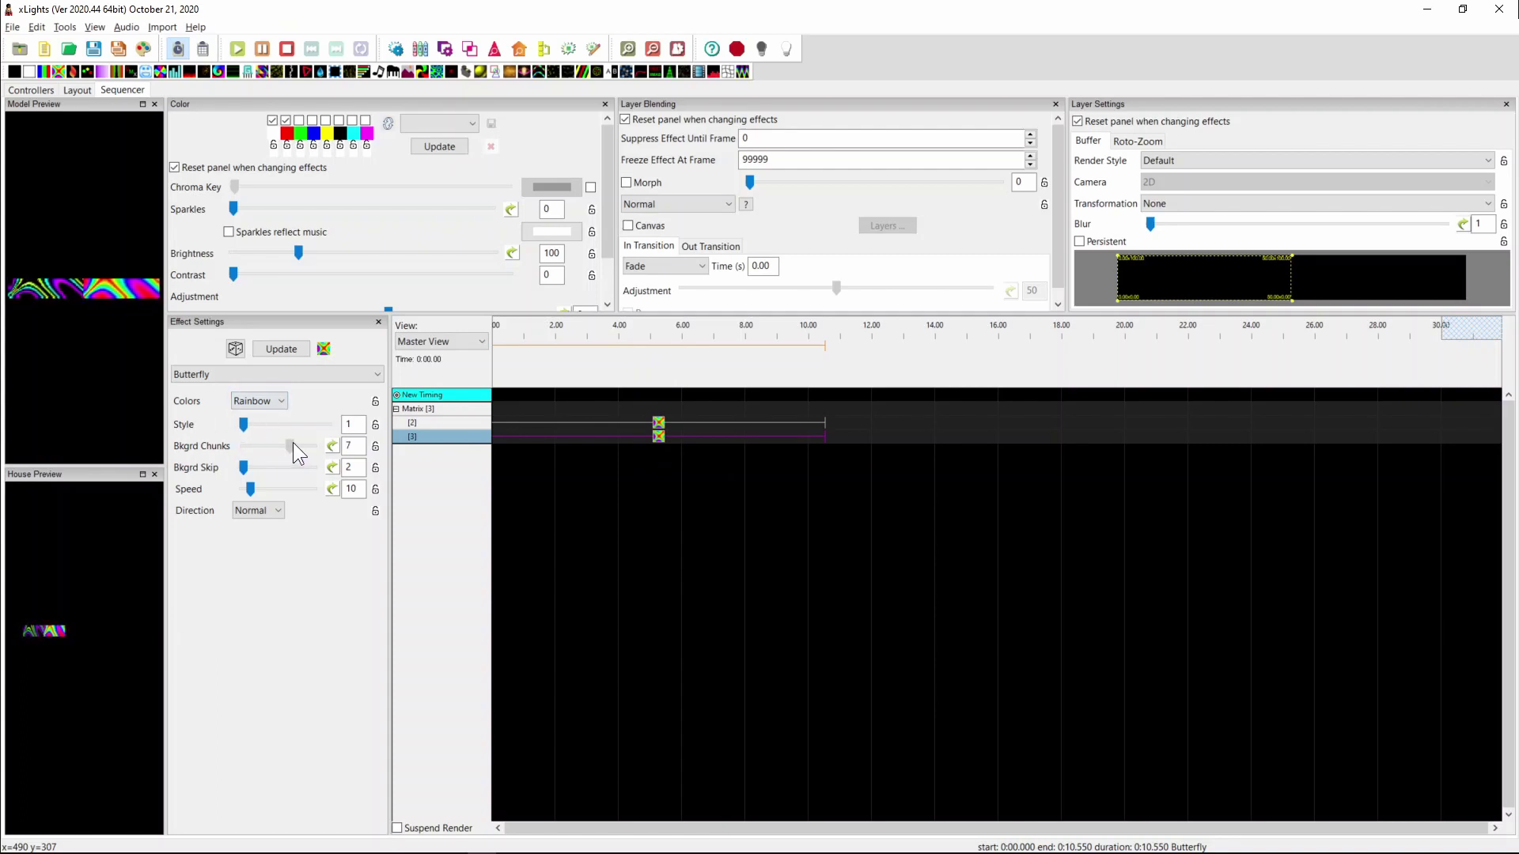
{"action": "left_click", "coordinate": [659, 423]}
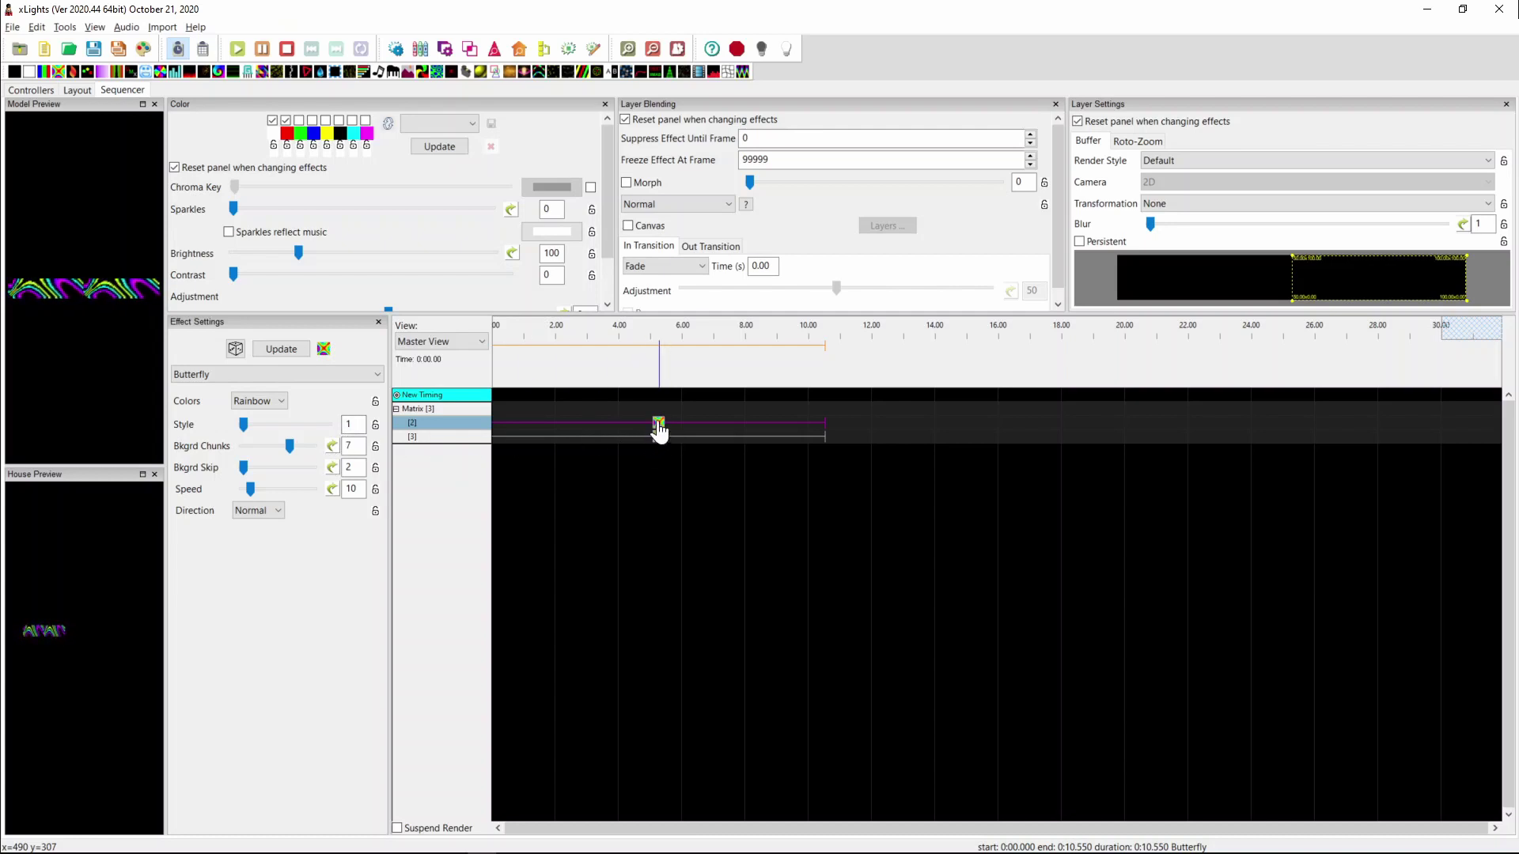
Delete both Butterfly effects and place a new Butterfly effect on Matrix layer 3 from 0 to 8 seconds.
{"action": "left_click_drag", "start_coordinate": [659, 431], "coordinate": [679, 439]}
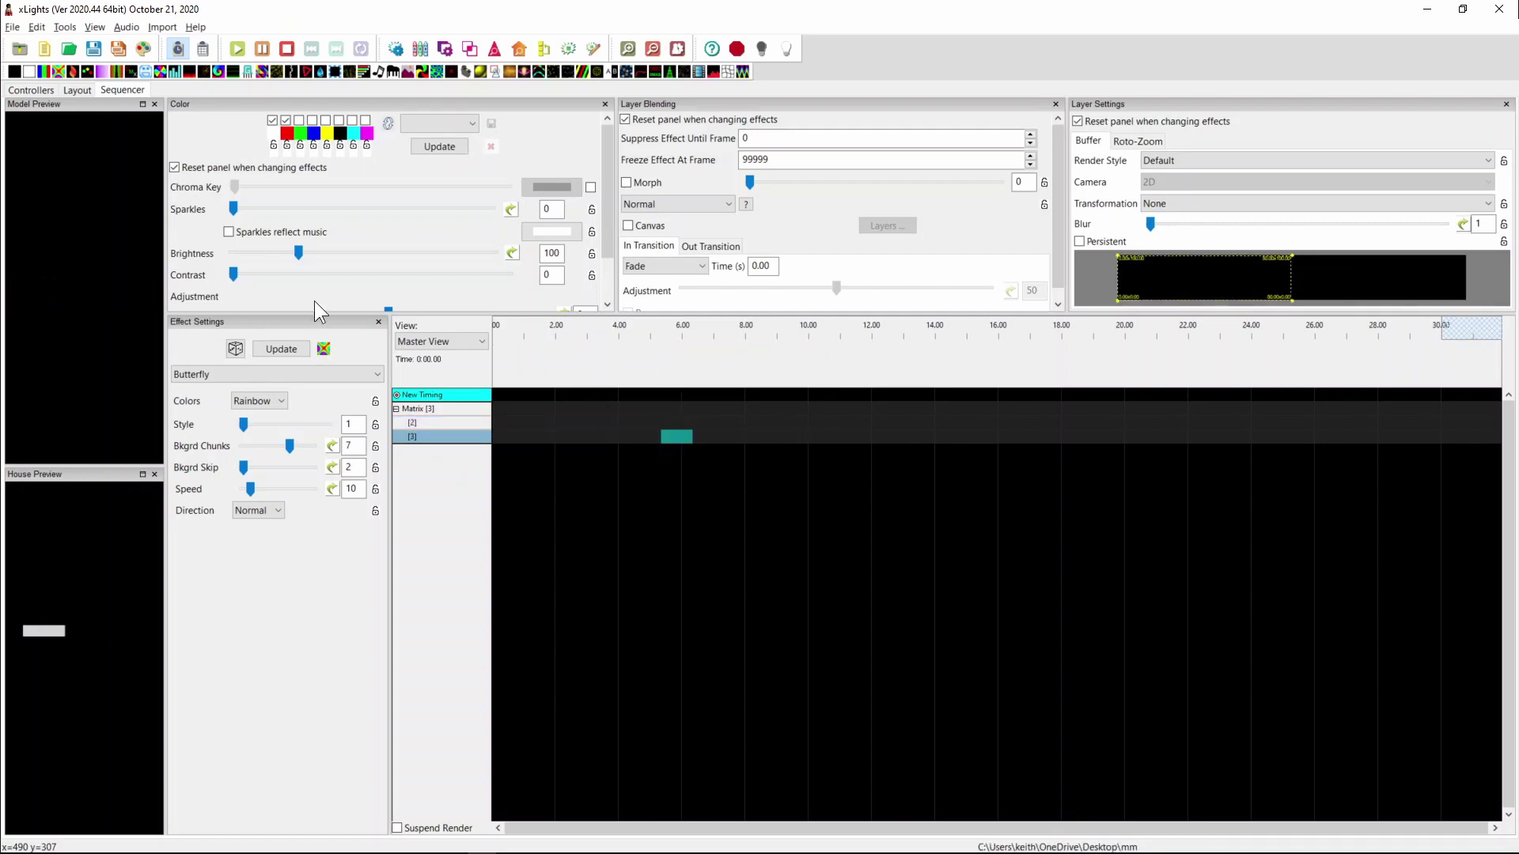
{"action": "left_click_drag", "start_coordinate": [323, 348], "coordinate": [506, 408]}
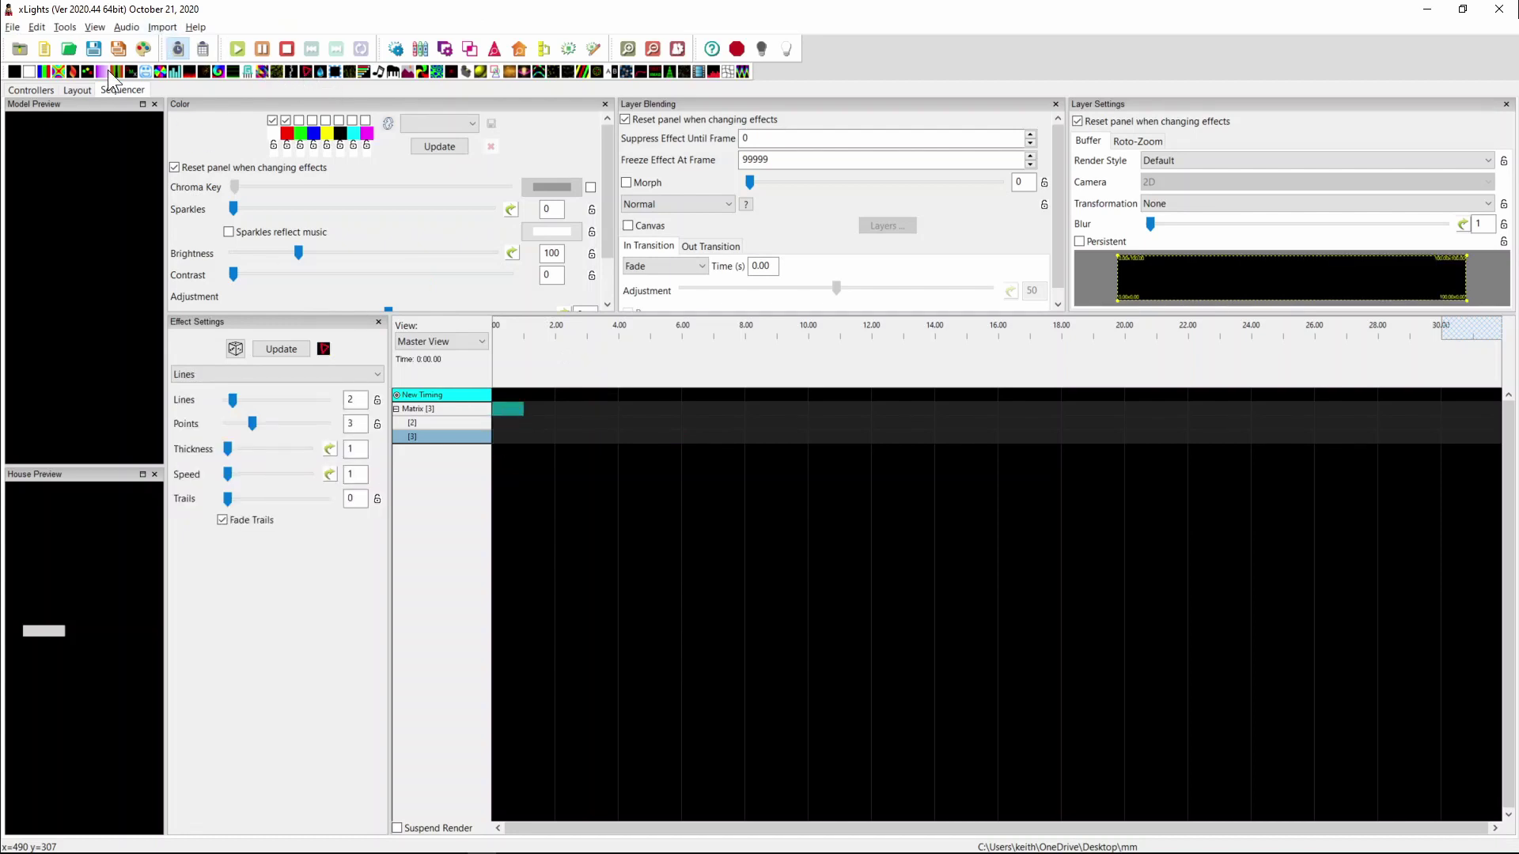
{"action": "left_click_drag", "start_coordinate": [73, 72], "coordinate": [745, 444]}
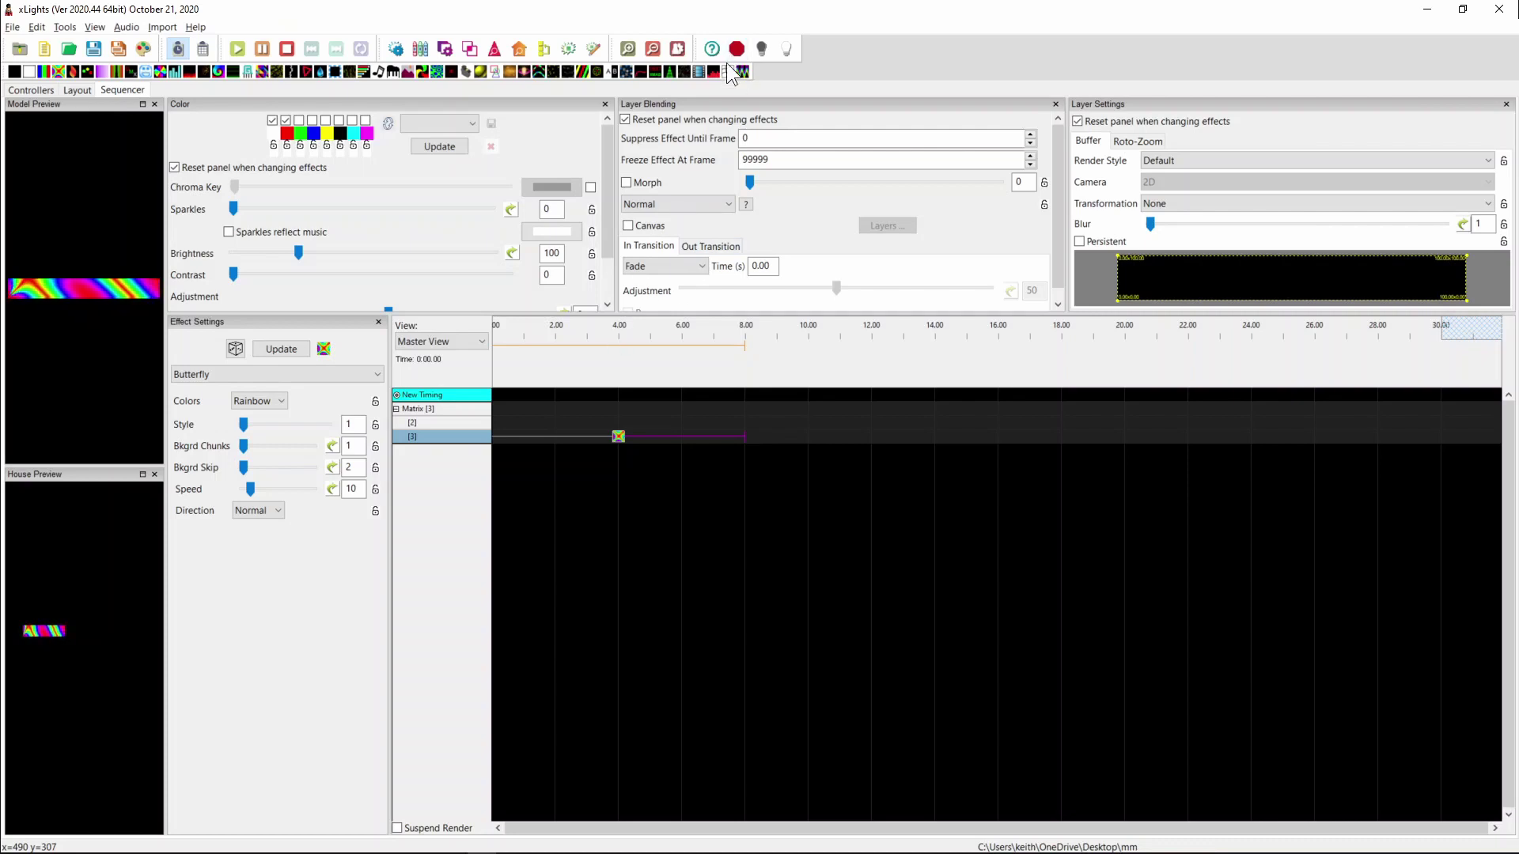
Add a Warp effect on Matrix layer 2 from 0 to 8 seconds, with Warp Type copy and Y at 100.
{"action": "left_click_drag", "start_coordinate": [727, 67], "coordinate": [745, 426]}
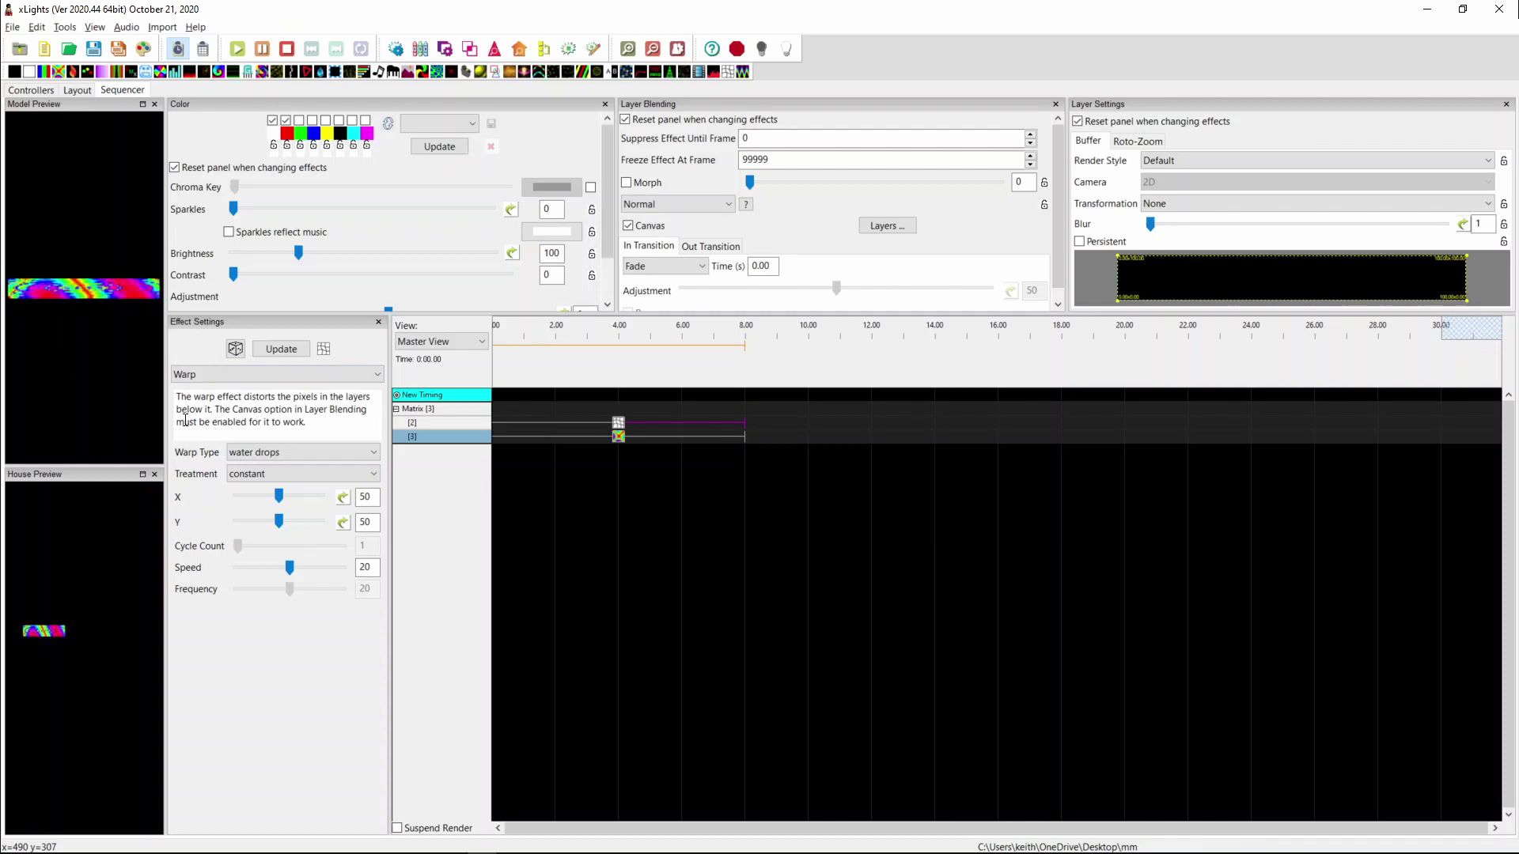
{"action": "left_click_drag", "start_coordinate": [163, 416], "coordinate": [240, 416]}
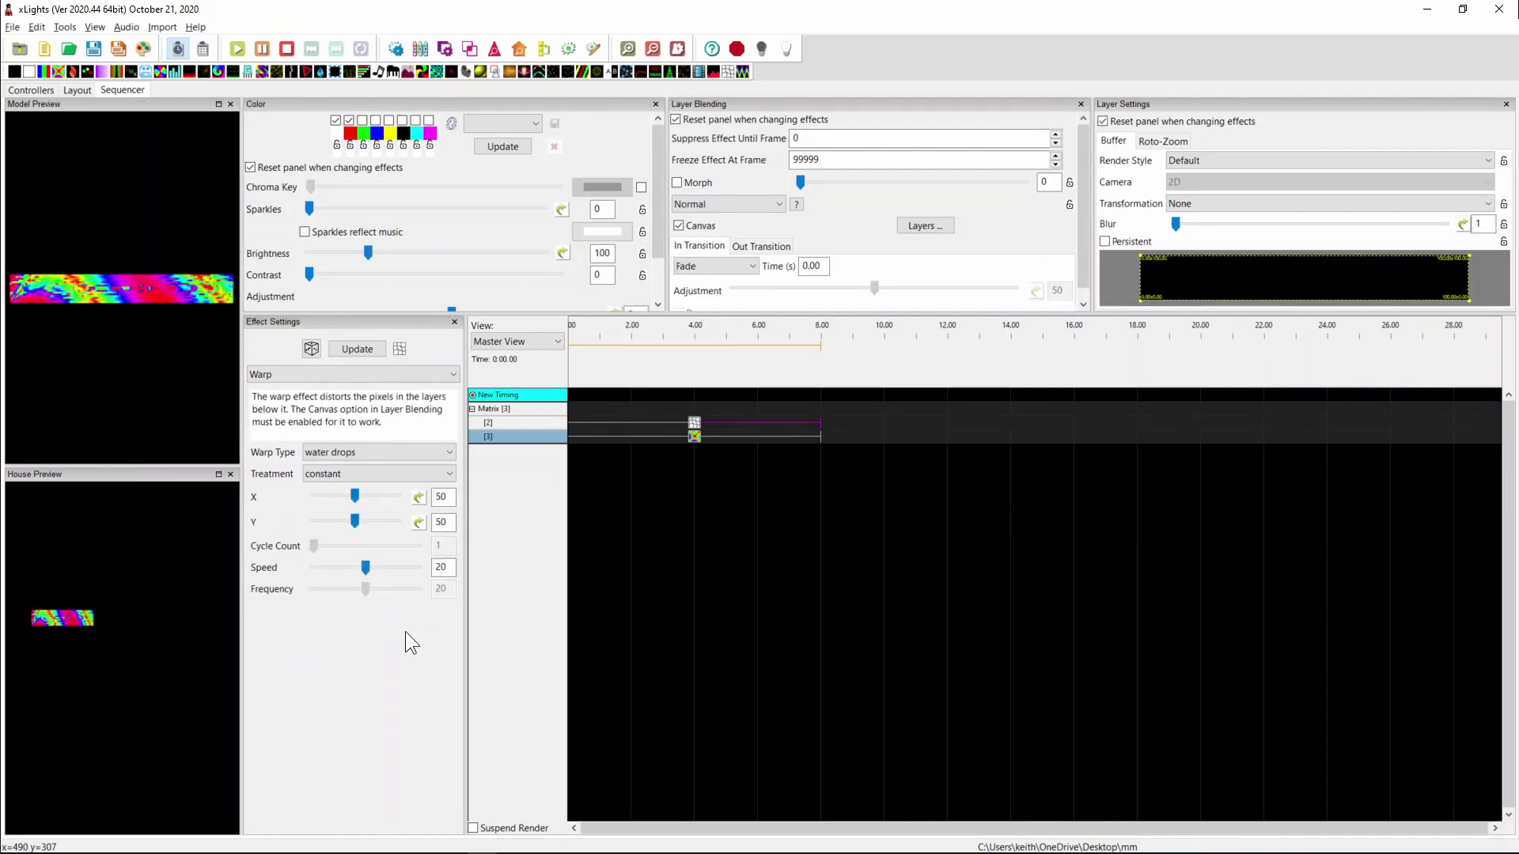
{"action": "left_click", "coordinate": [337, 451]}
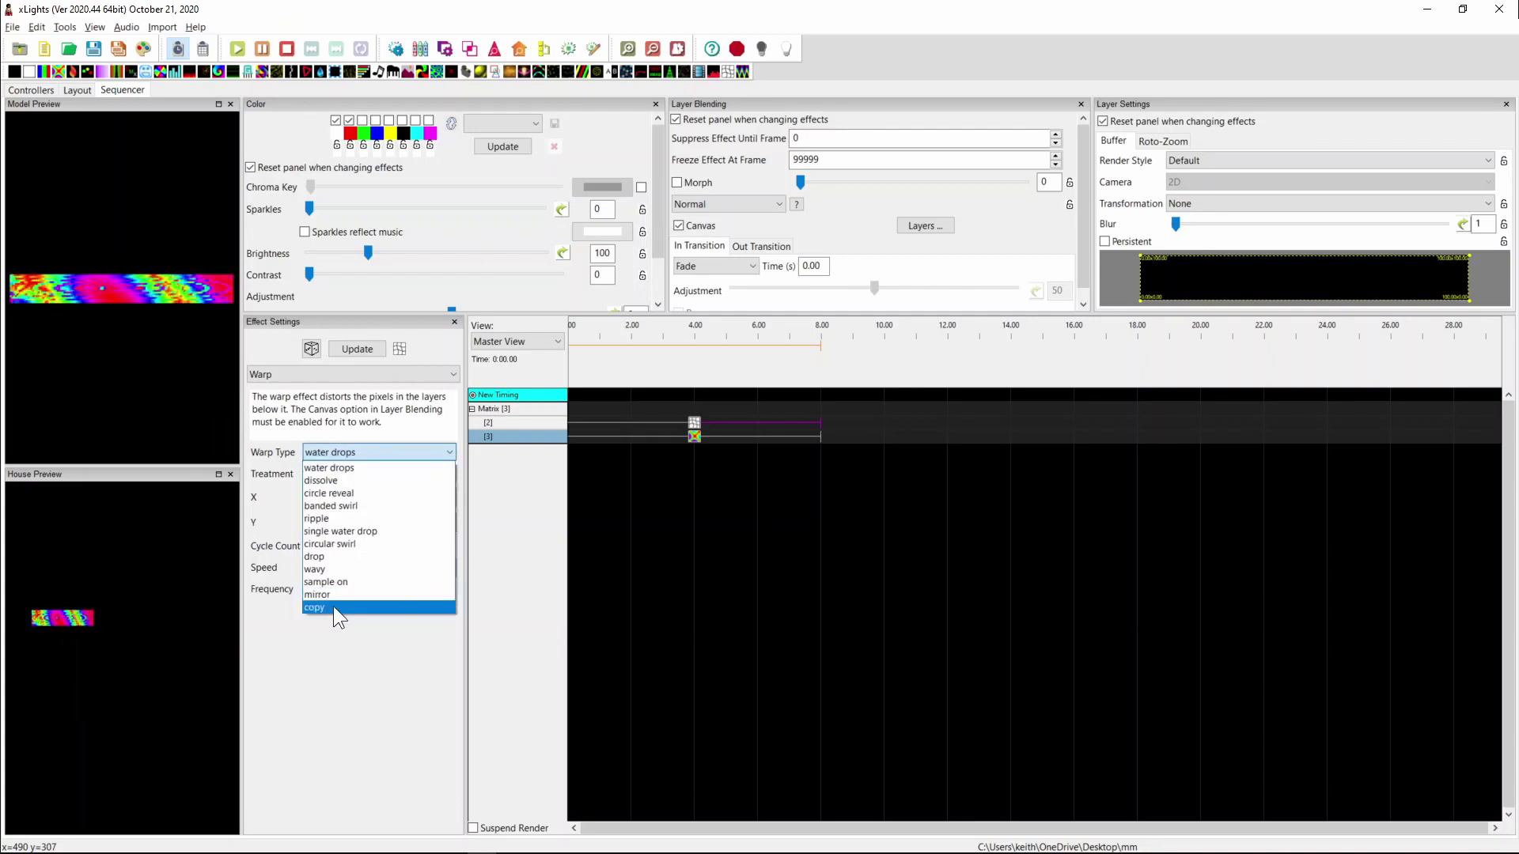
{"action": "left_click", "coordinate": [334, 606]}
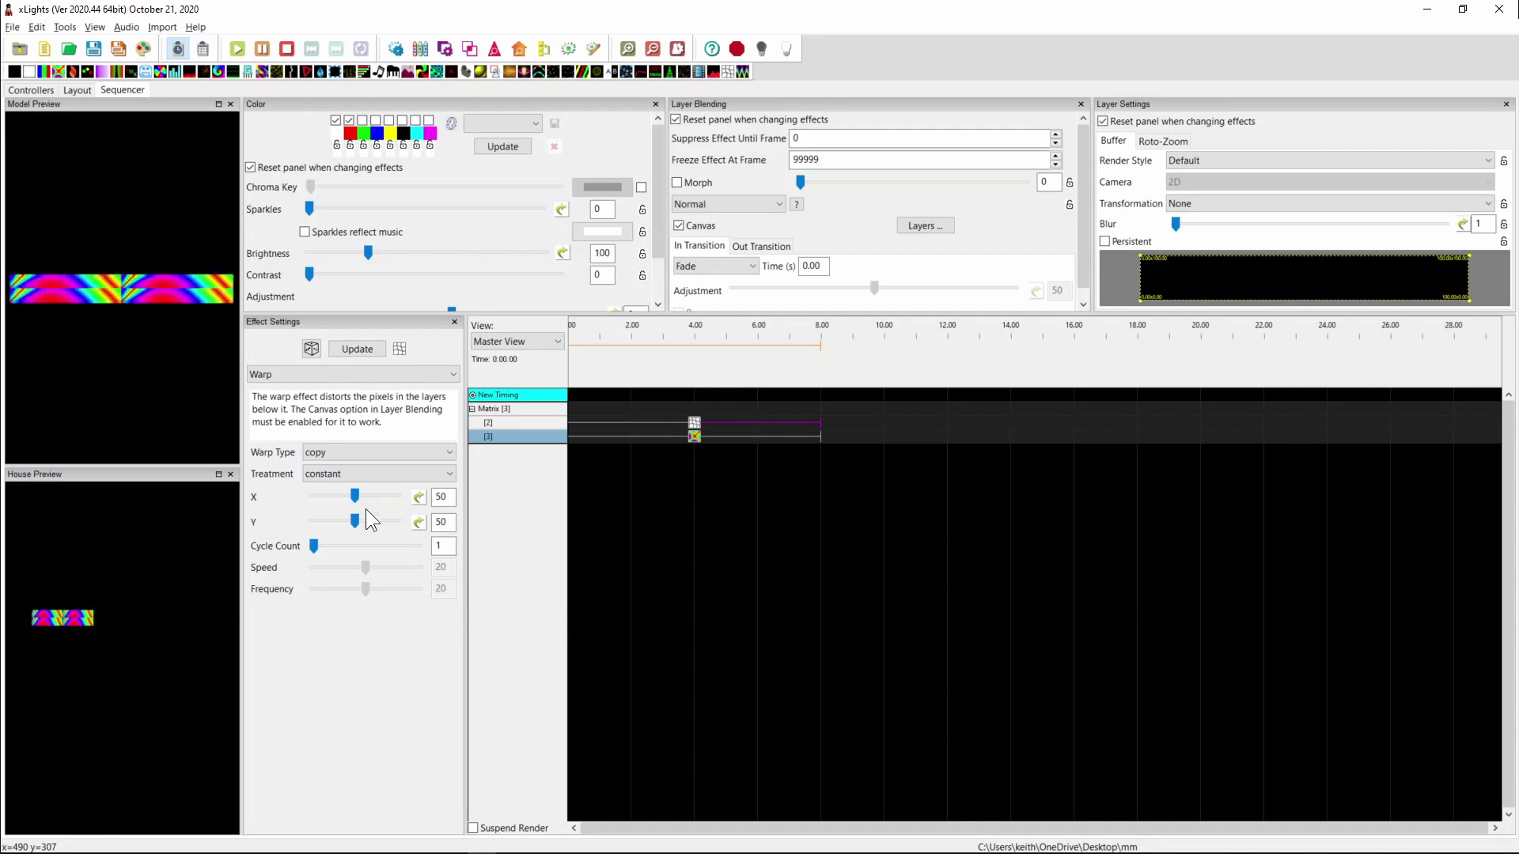
{"action": "left_click_drag", "start_coordinate": [358, 519], "coordinate": [420, 519]}
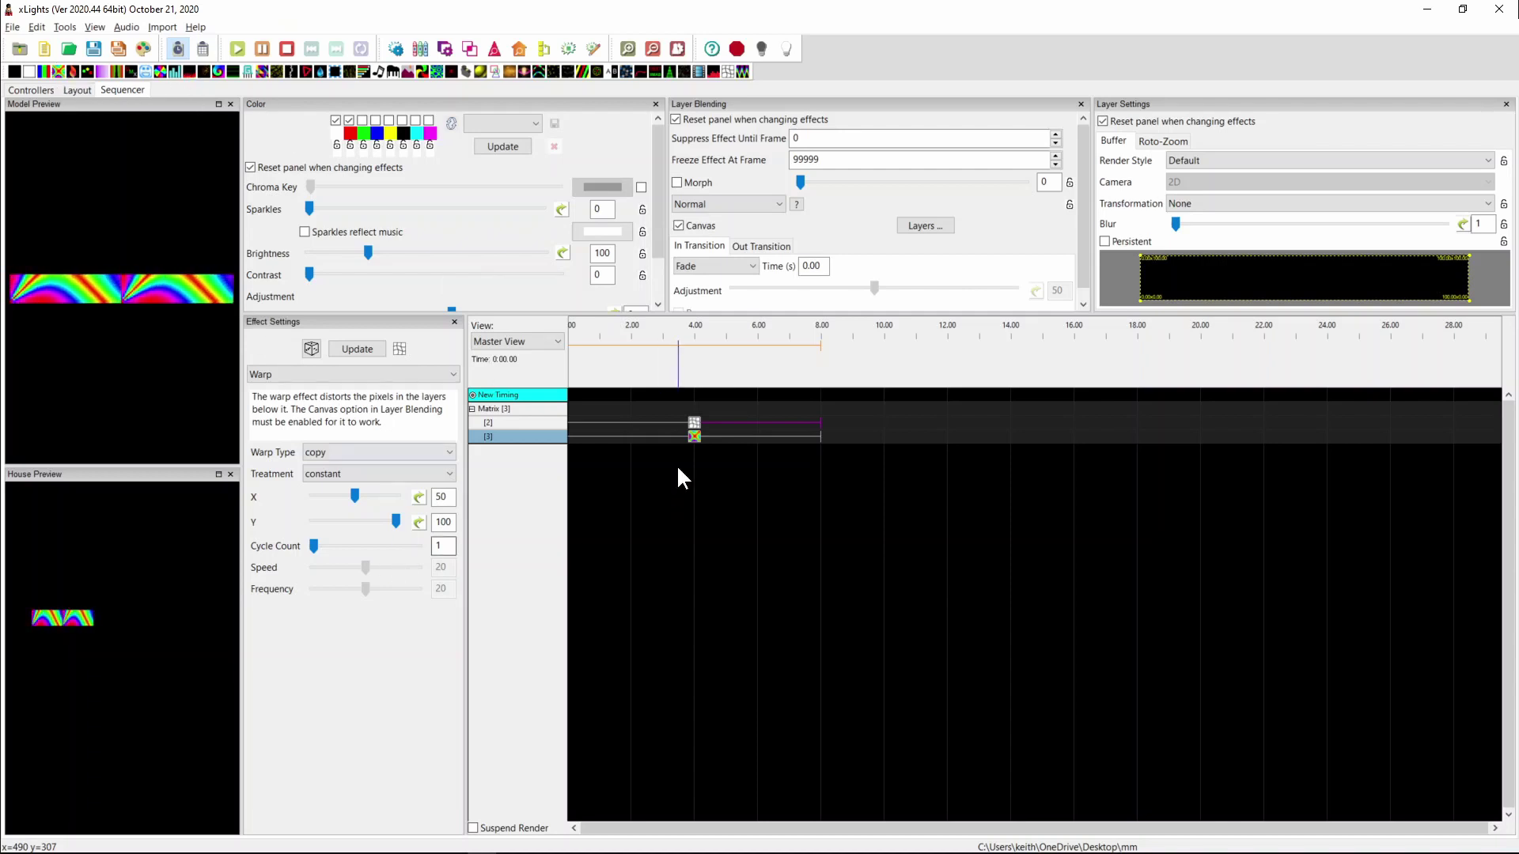
Set Bkgrd Chunks to 4 on the layer 3 Butterfly effect beneath the Warp.
{"action": "left_click", "coordinate": [696, 436]}
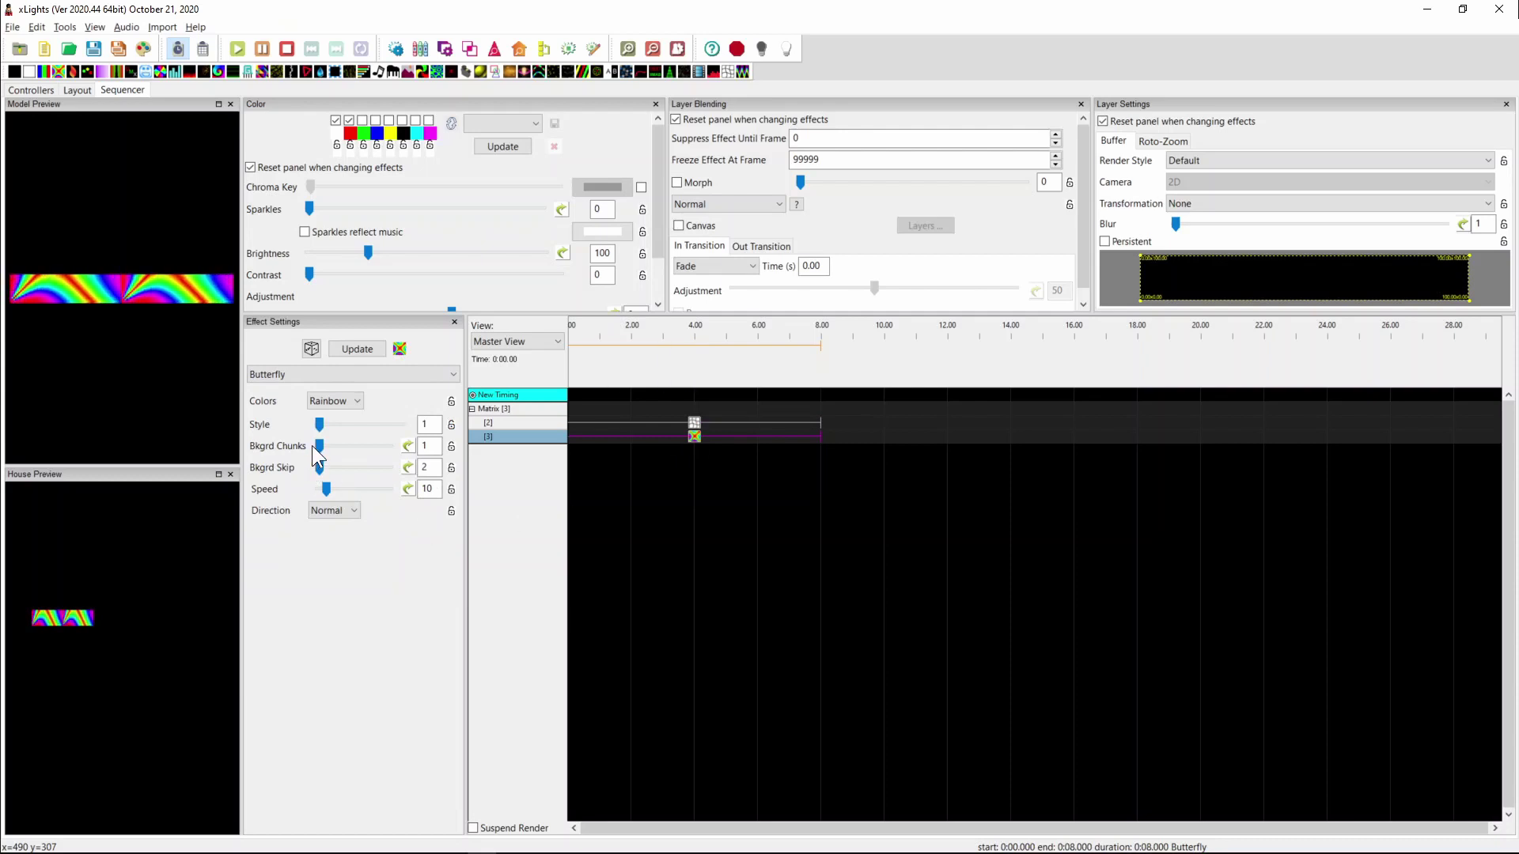
{"action": "left_click_drag", "start_coordinate": [319, 445], "coordinate": [344, 444]}
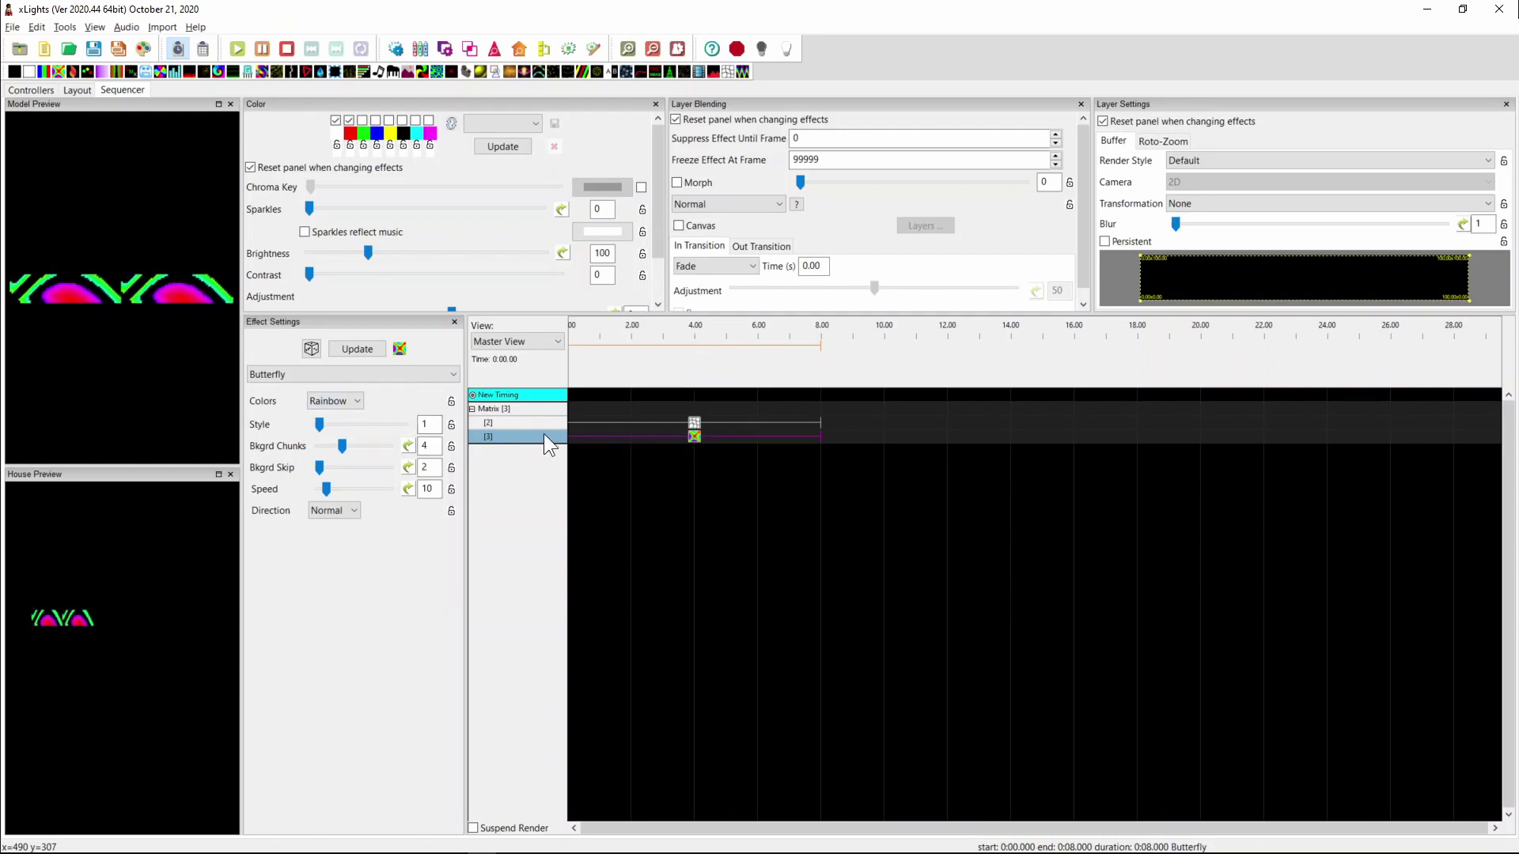
Delete the Warp effect from layer 2 and the Butterfly effect from layer 3.
{"action": "left_click_drag", "start_coordinate": [695, 433], "coordinate": [696, 434]}
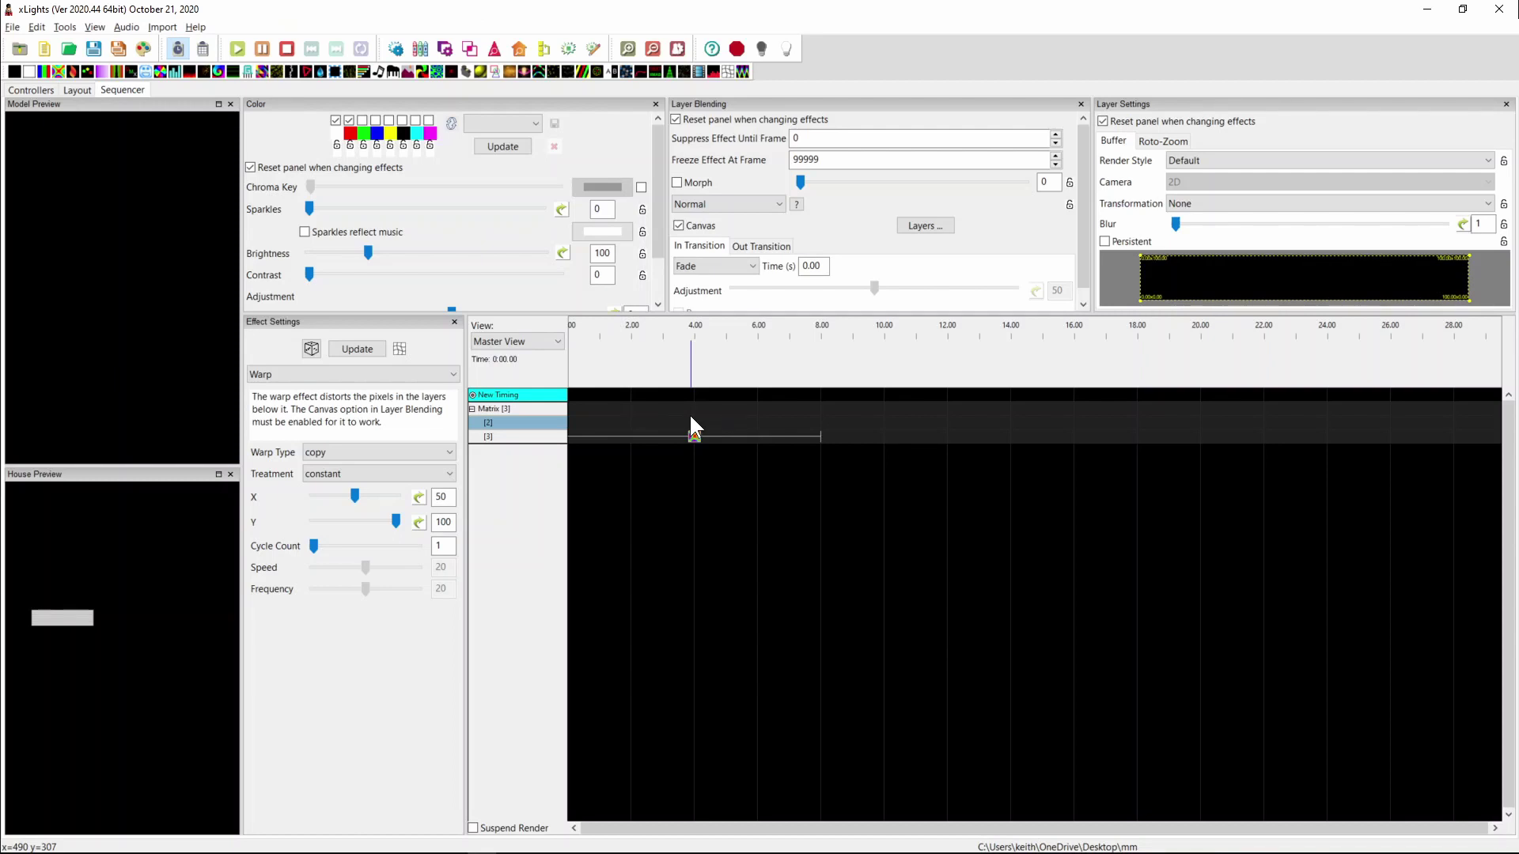
{"action": "left_click", "coordinate": [693, 435]}
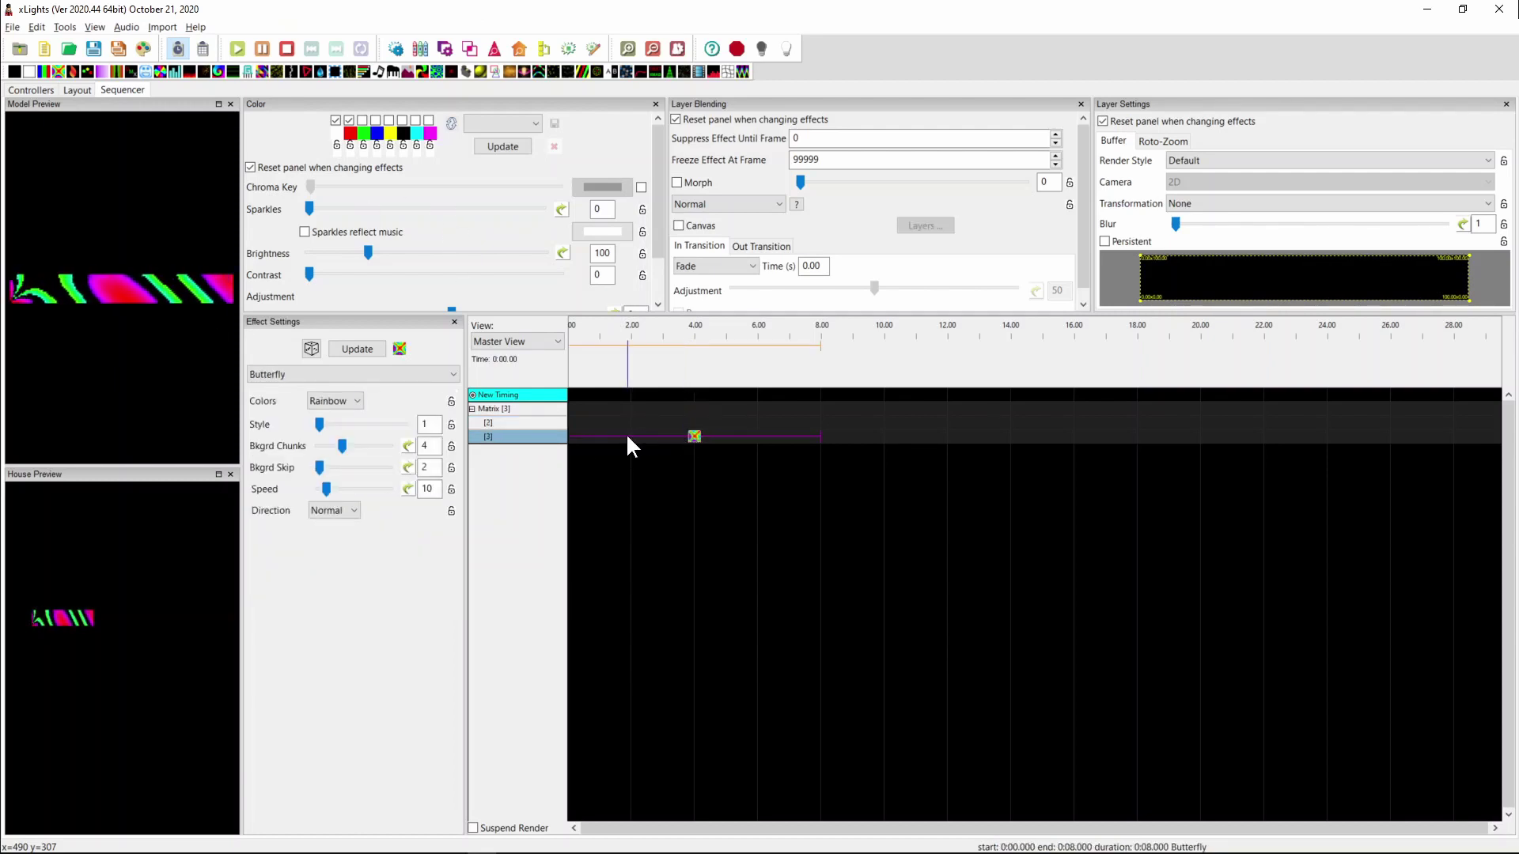
{"action": "key", "text": "Delete"}
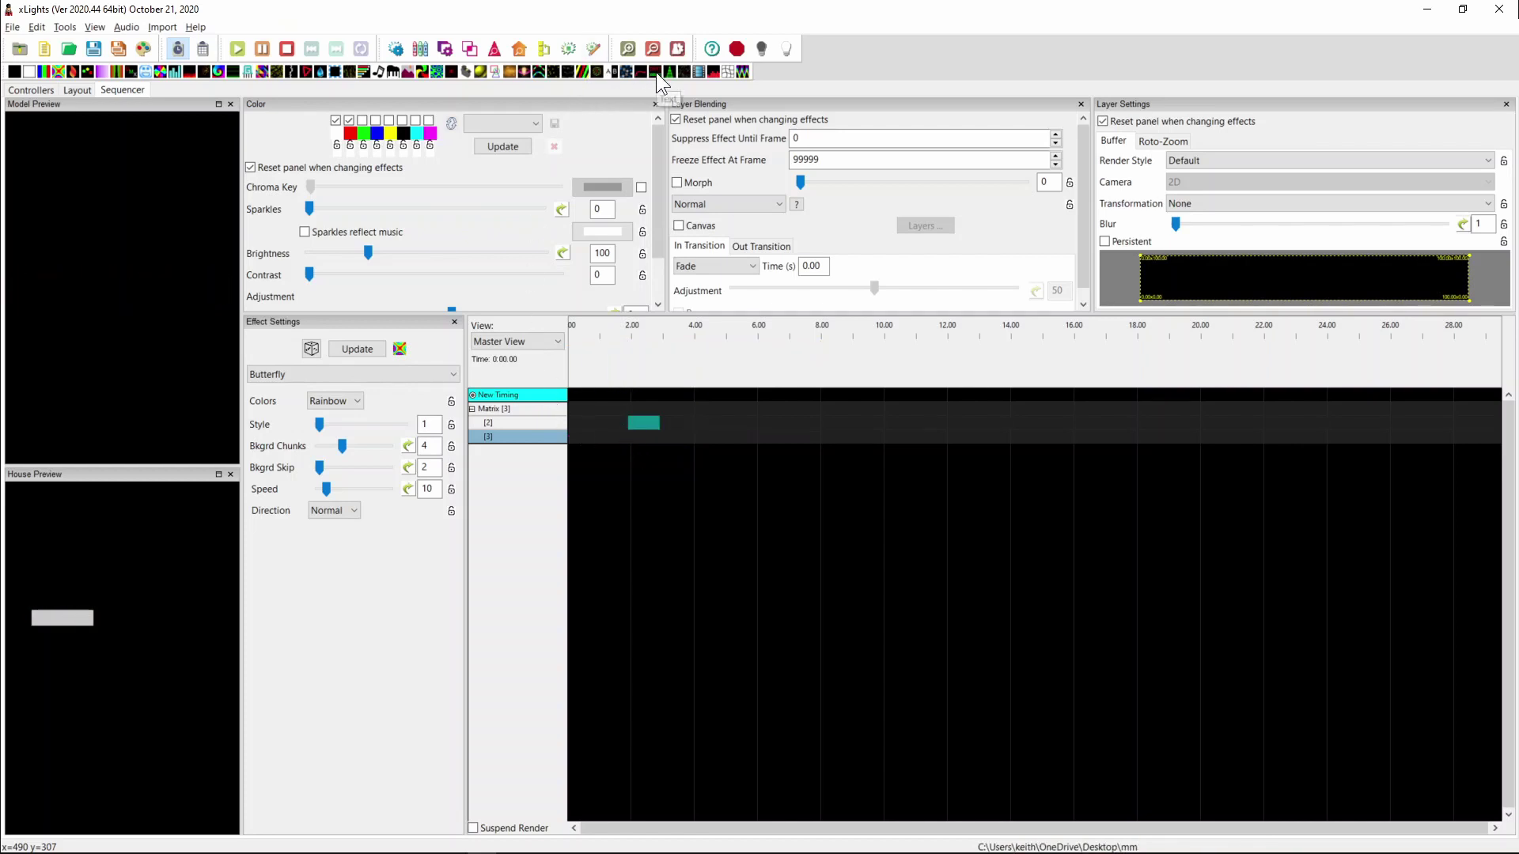
Add a Text effect reading "Merry Christmas" on Matrix layer 3 from 0 to 8 seconds, limited to the Left Half of the buffer.
{"action": "left_click_drag", "start_coordinate": [656, 72], "coordinate": [599, 432]}
{"action": "left_click_drag", "start_coordinate": [599, 433], "coordinate": [822, 440]}
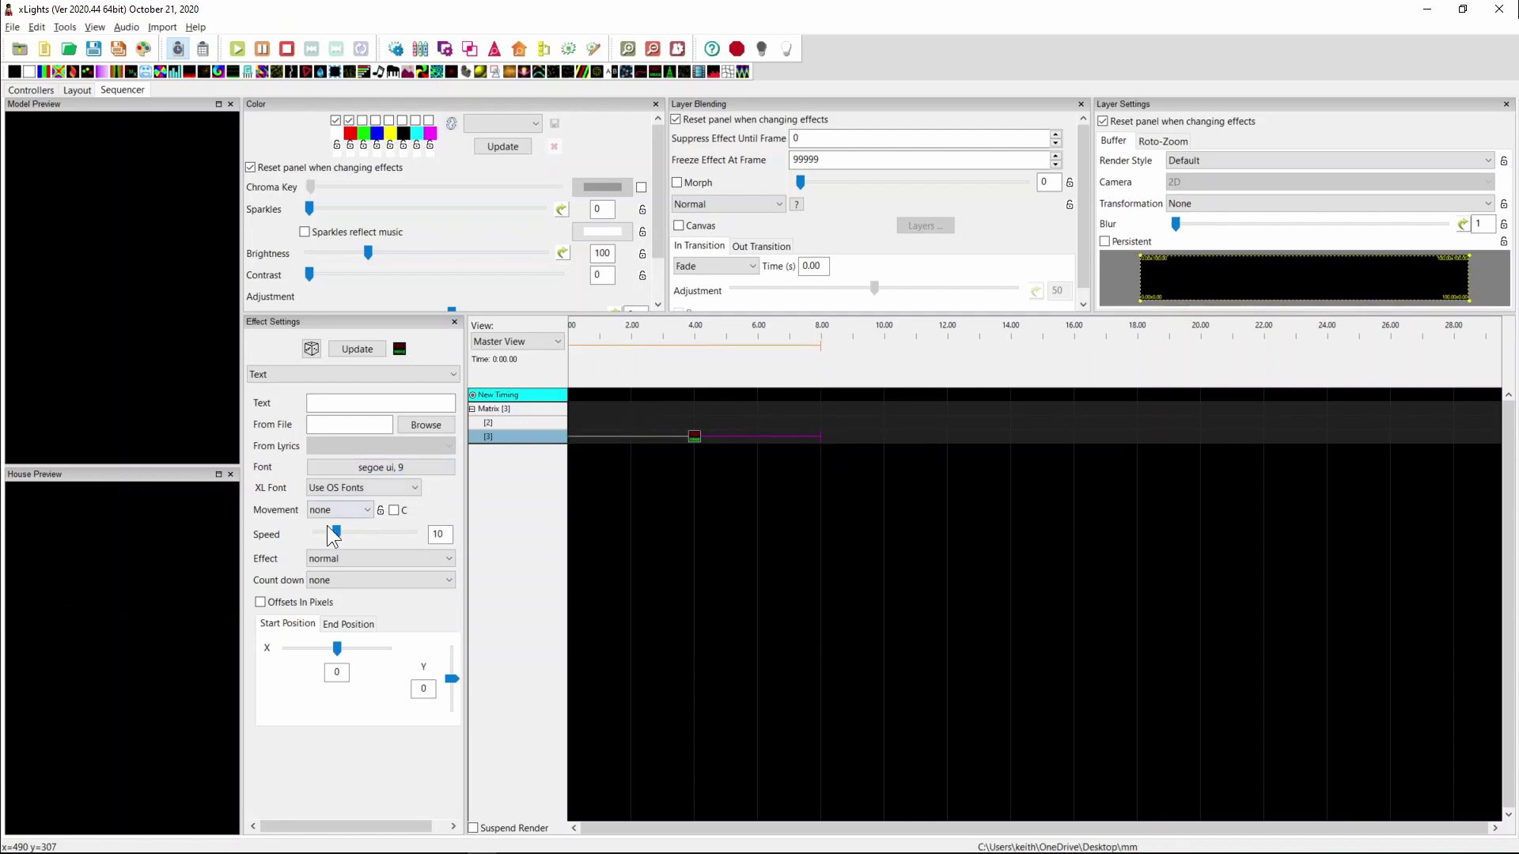
{"action": "right_click", "coordinate": [1176, 272]}
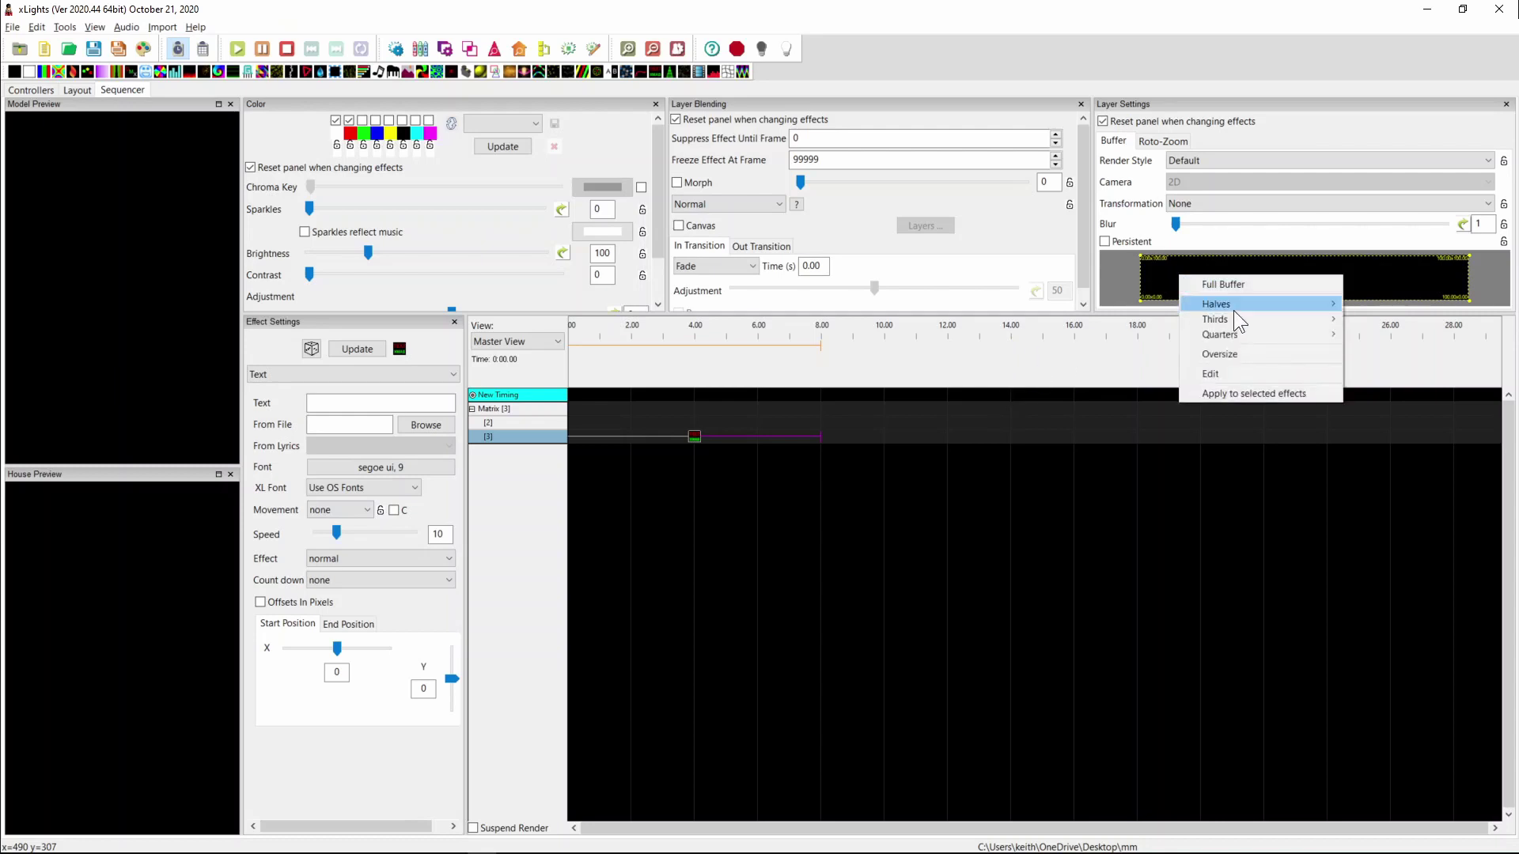
{"action": "mouse_move", "coordinate": [1232, 305]}
{"action": "left_click", "coordinate": [1383, 304]}
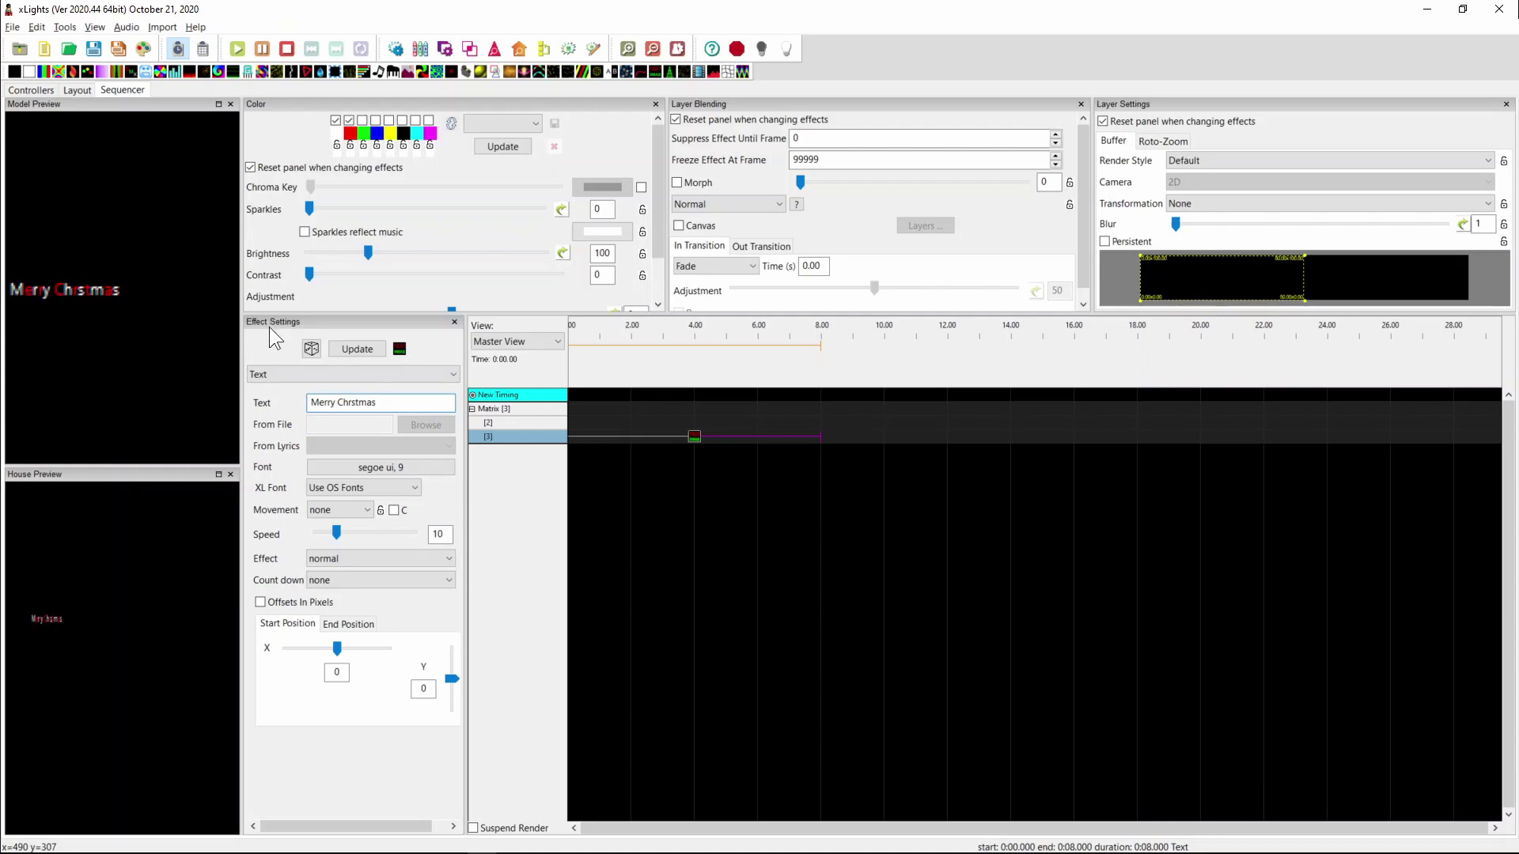
Set the Text effect's movement to left and enable green as an additional colour.
{"action": "left_click", "coordinate": [343, 511]}
{"action": "left_click", "coordinate": [334, 538]}
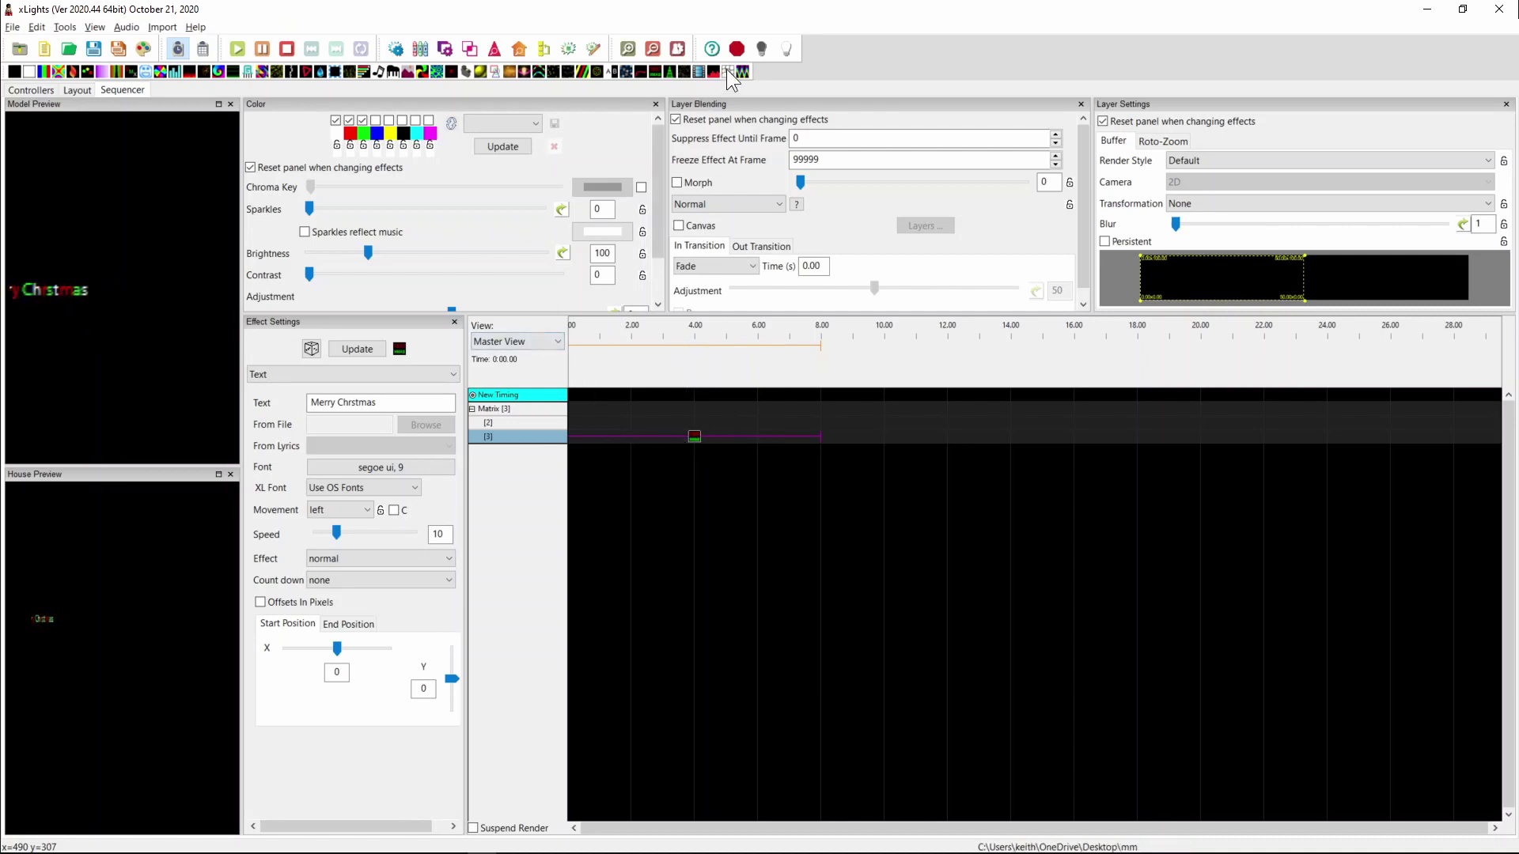
Add a Warp effect on the Matrix's first layer and a Marquee effect on layer 2, both from 0 to 8 seconds.
{"action": "left_click_drag", "start_coordinate": [726, 69], "coordinate": [589, 411]}
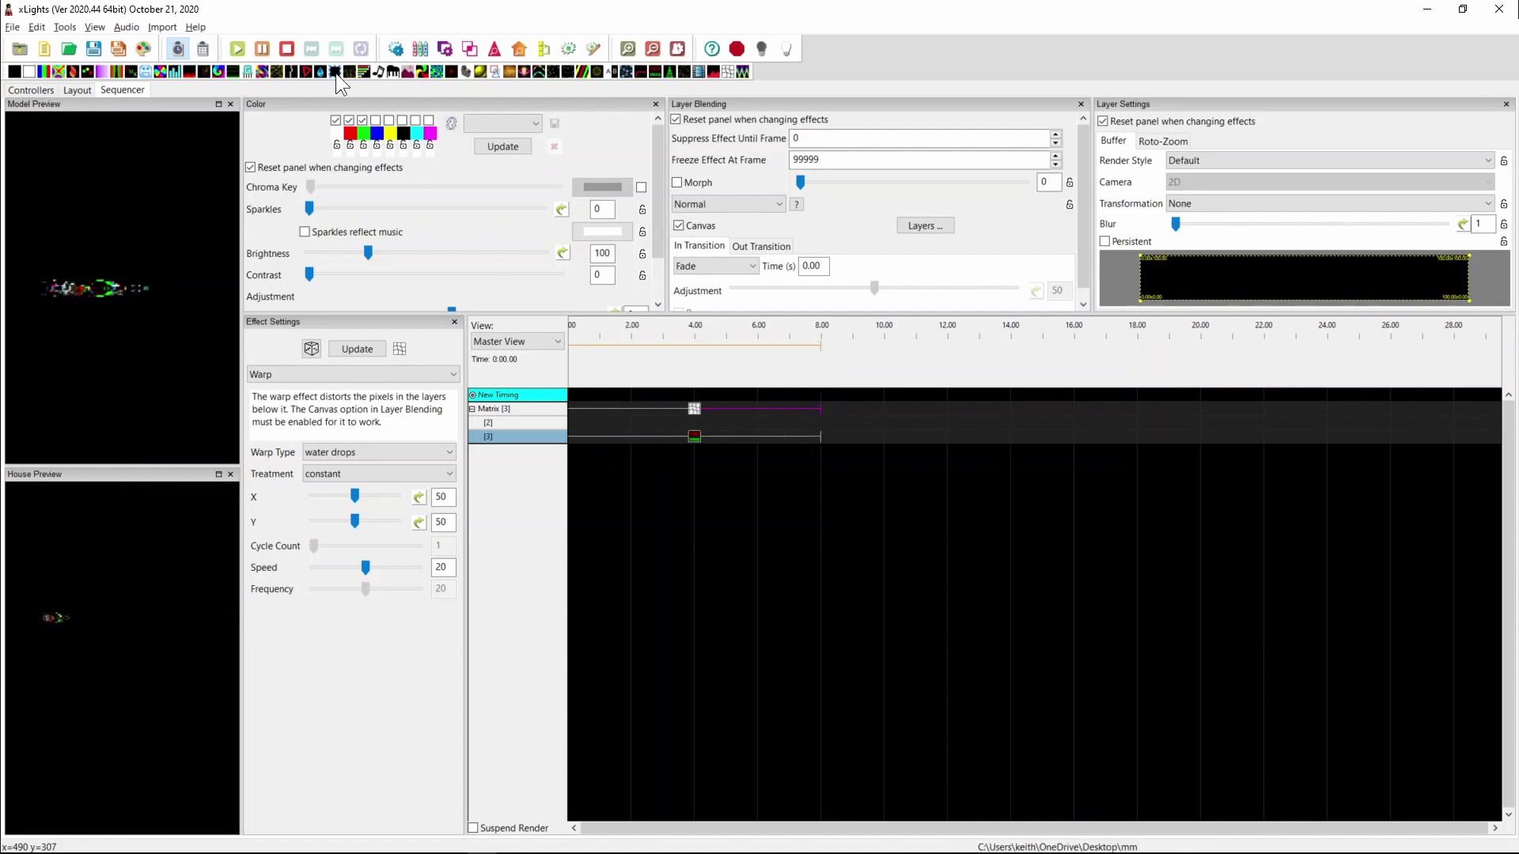
{"action": "left_click_drag", "start_coordinate": [333, 68], "coordinate": [584, 424]}
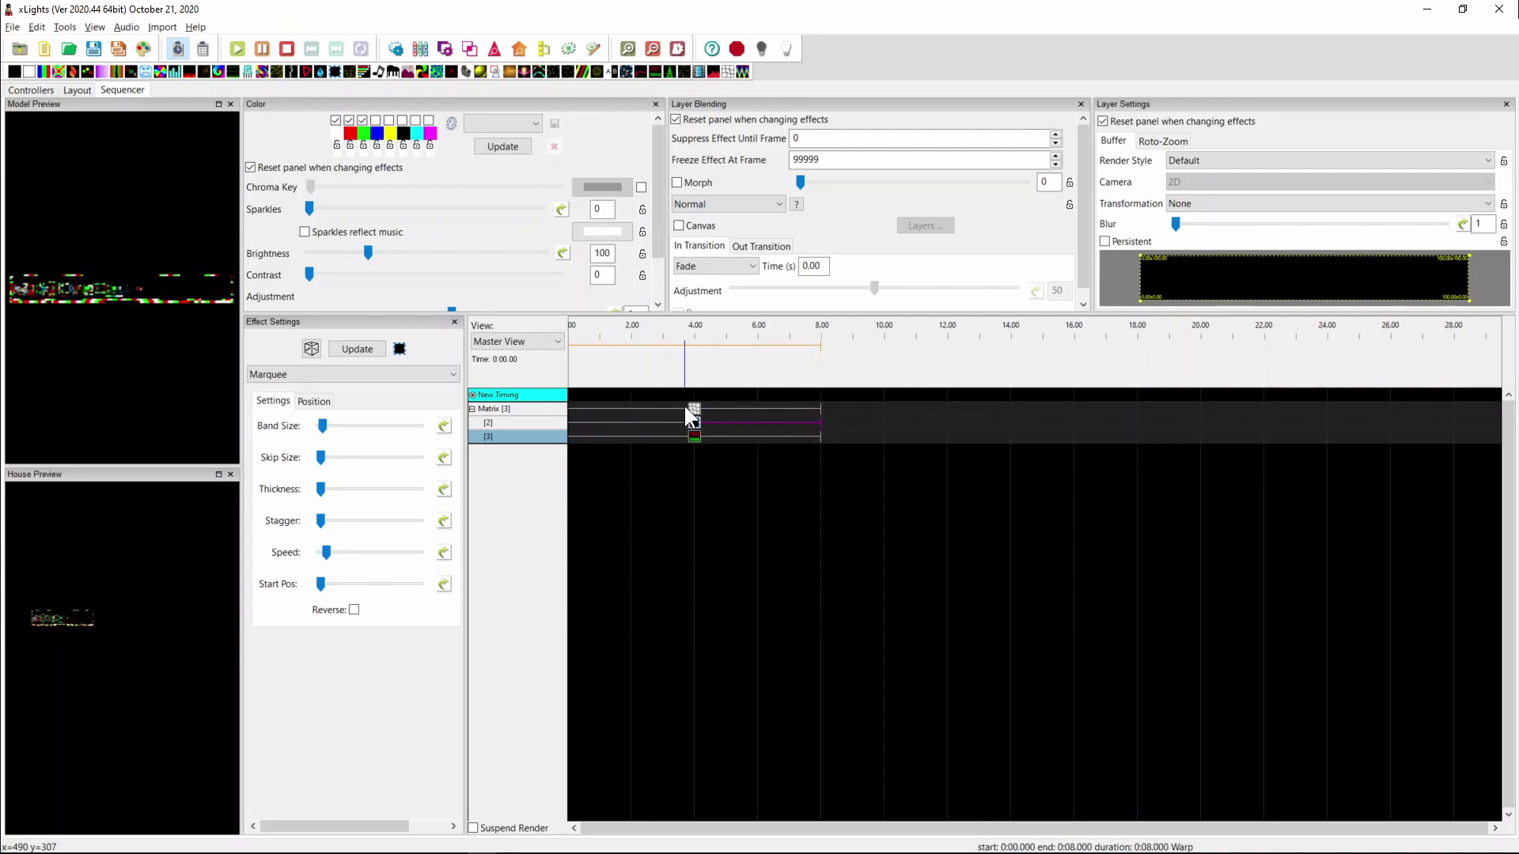
{"action": "left_click_drag", "start_coordinate": [696, 421], "coordinate": [696, 420]}
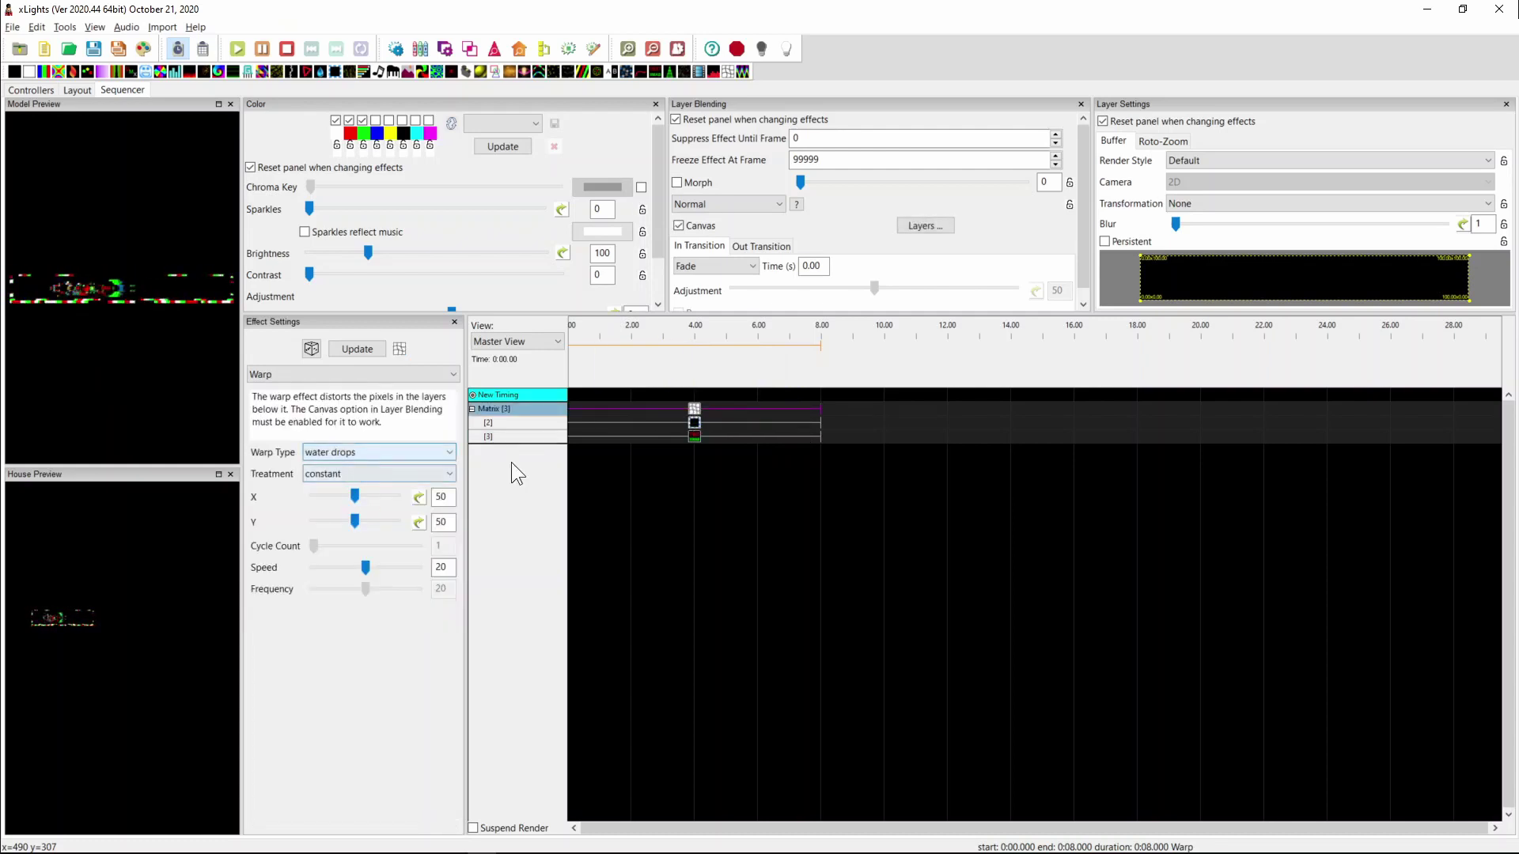
Limit the Marquee effect on layer 2 to the Left Half of the buffer.
{"action": "left_click", "coordinate": [689, 423]}
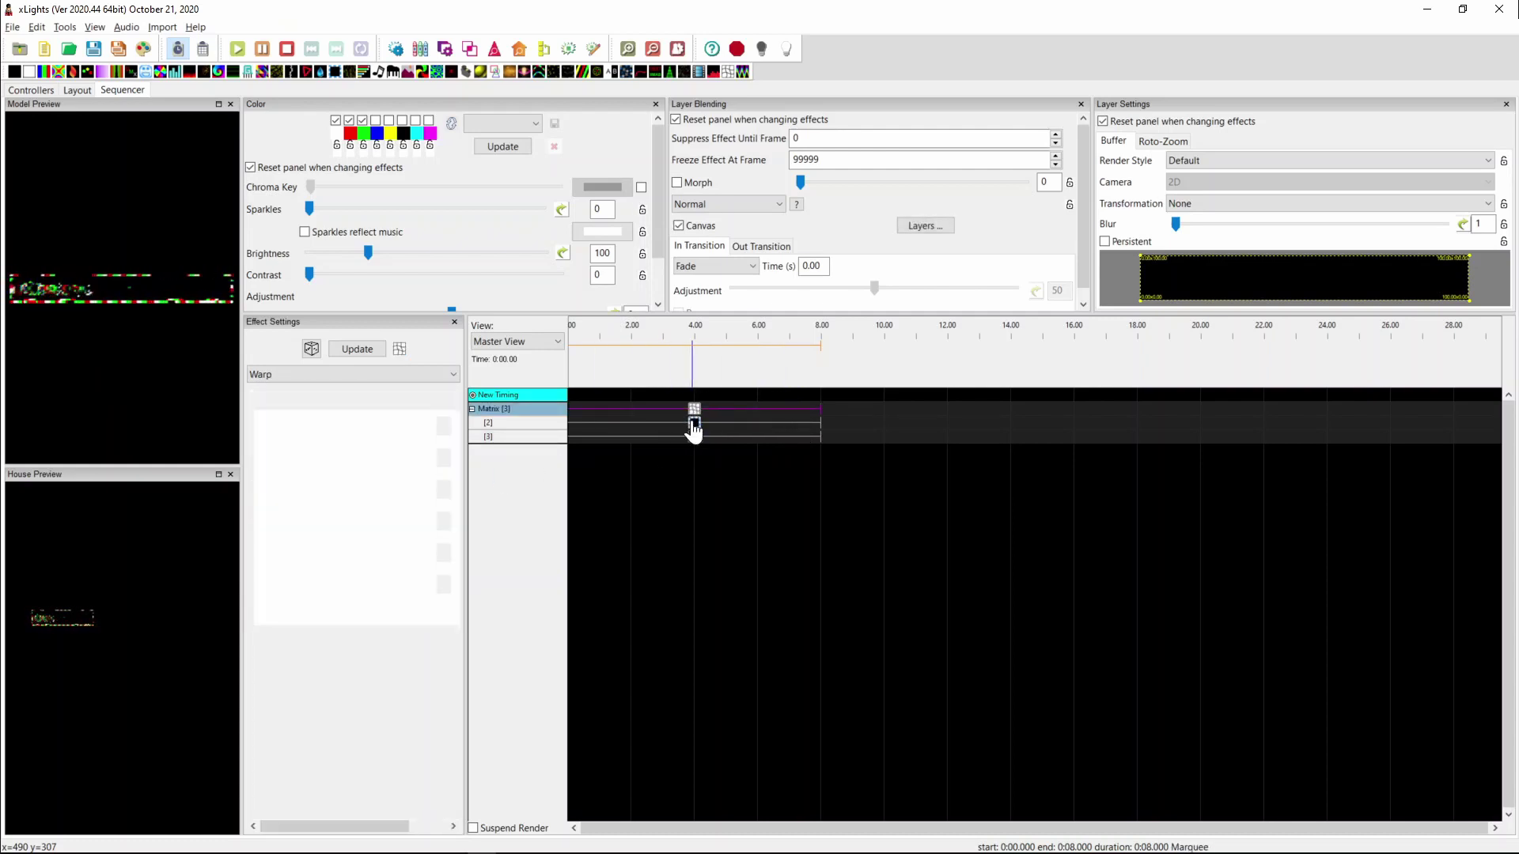
{"action": "right_click", "coordinate": [1208, 269]}
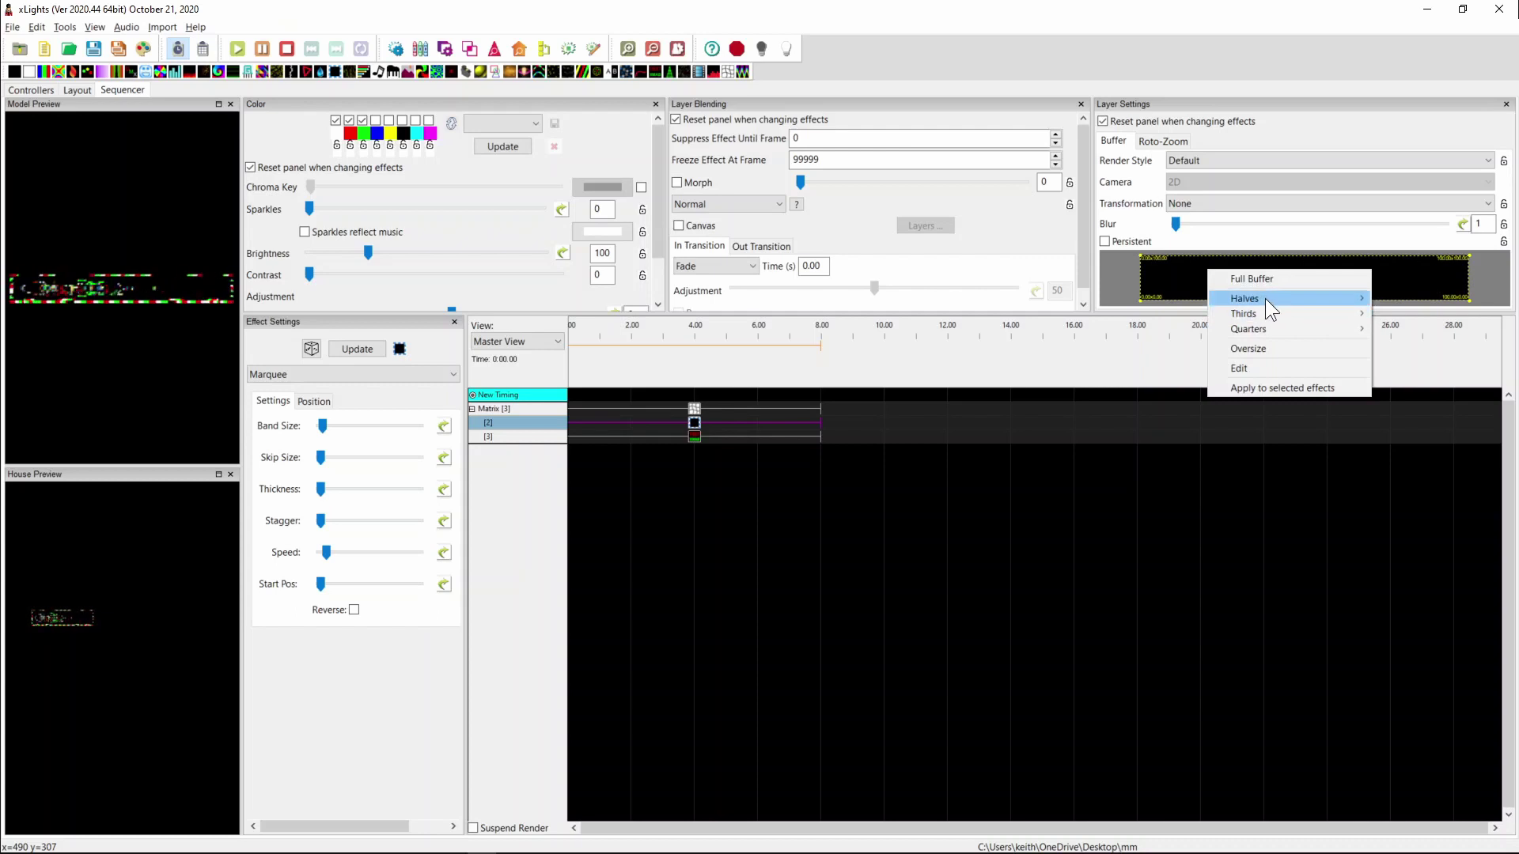
{"action": "mouse_move", "coordinate": [1359, 296]}
{"action": "left_click", "coordinate": [1413, 297]}
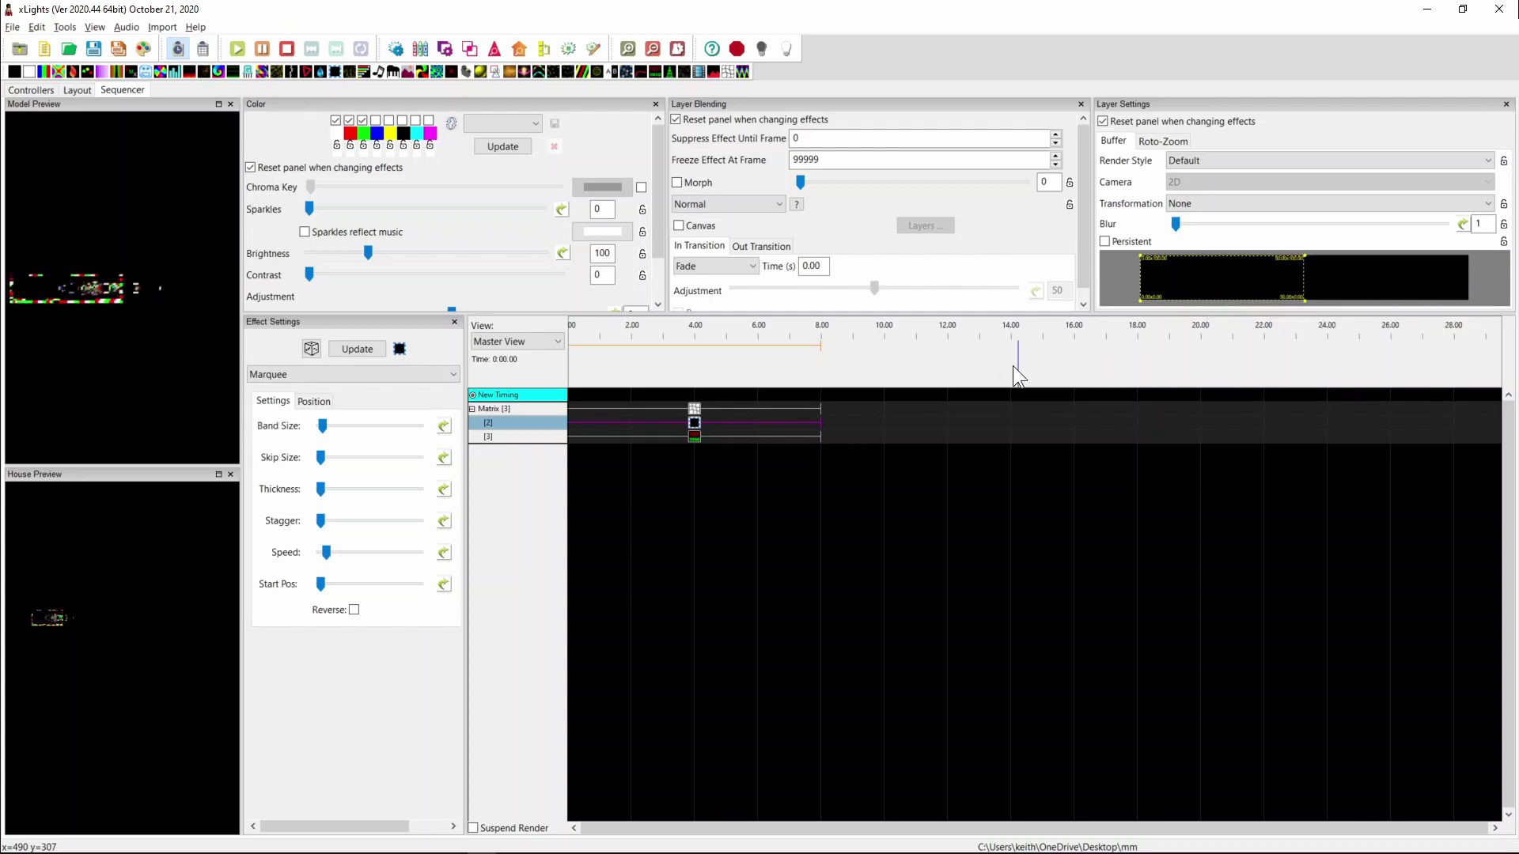
Set the first-layer Warp effect's type to copy with Y at 100, duplicating the layers below side by side.
{"action": "left_click", "coordinate": [695, 409]}
{"action": "left_click", "coordinate": [357, 472]}
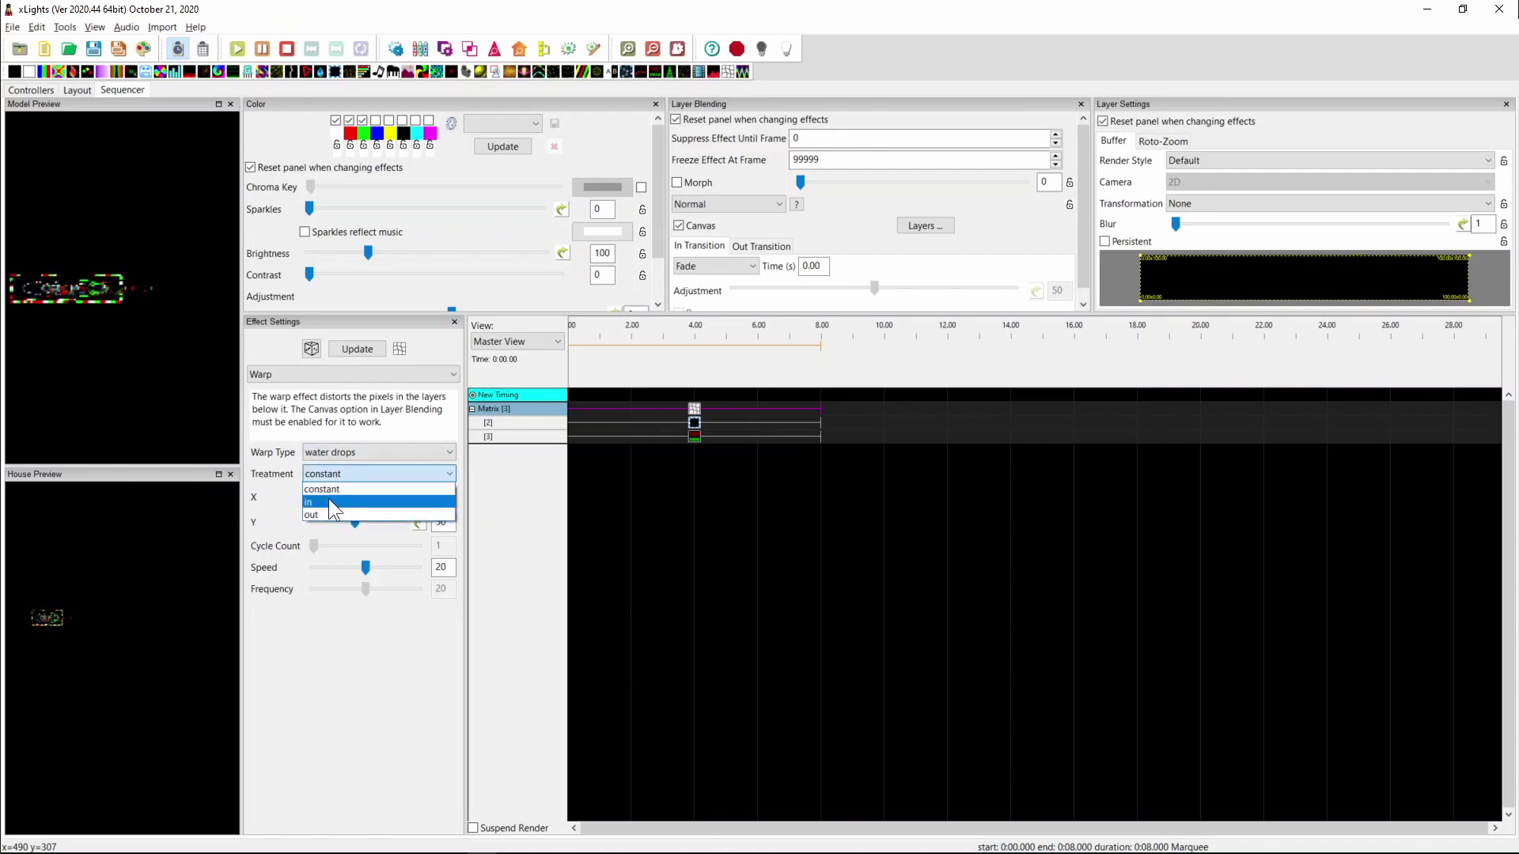
{"action": "left_click", "coordinate": [343, 463]}
{"action": "left_click", "coordinate": [348, 452]}
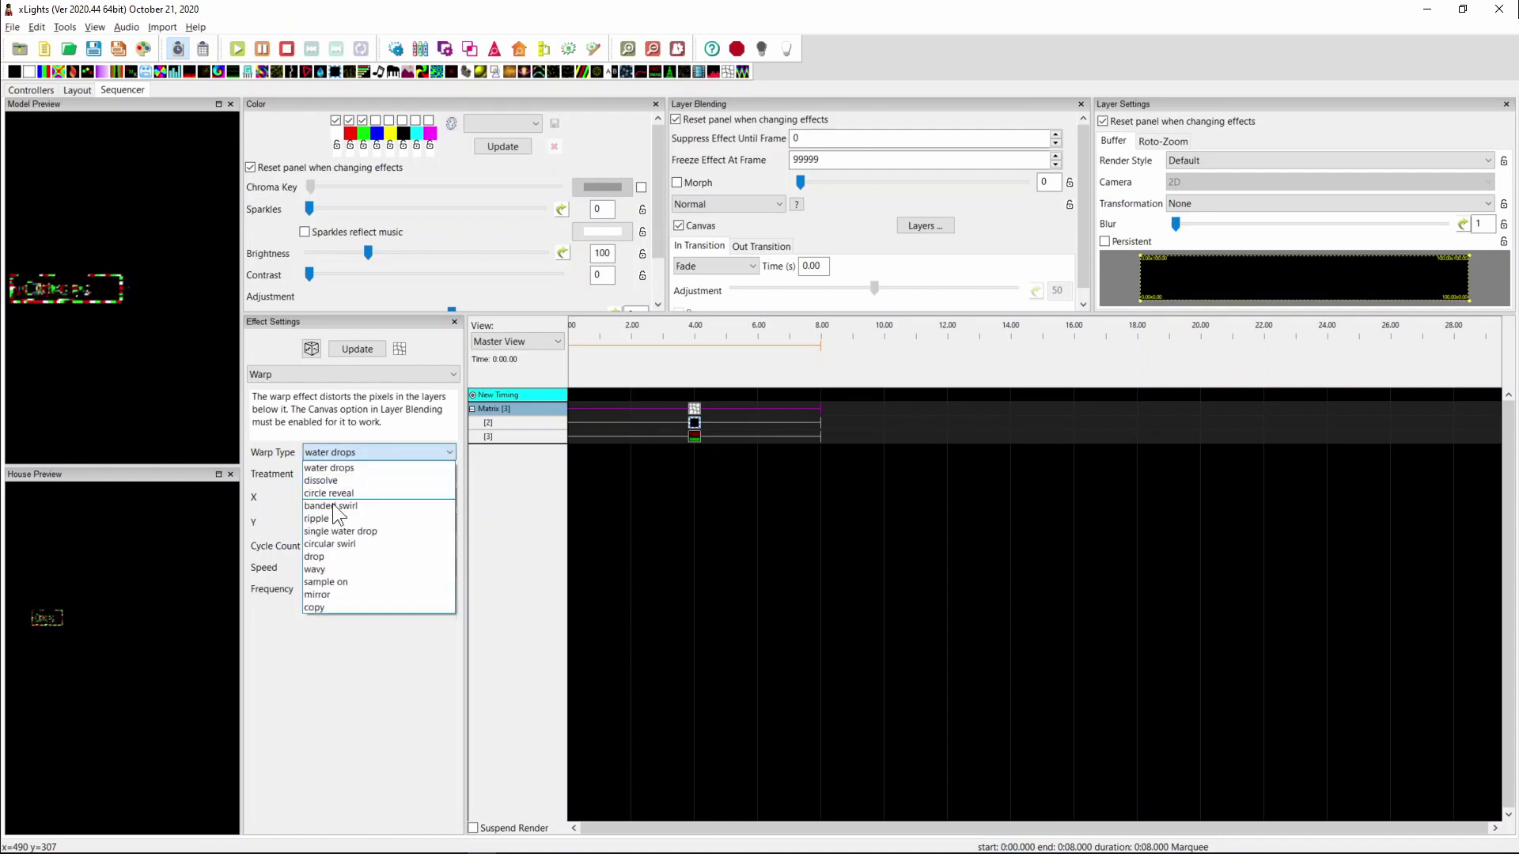
{"action": "left_click", "coordinate": [337, 599]}
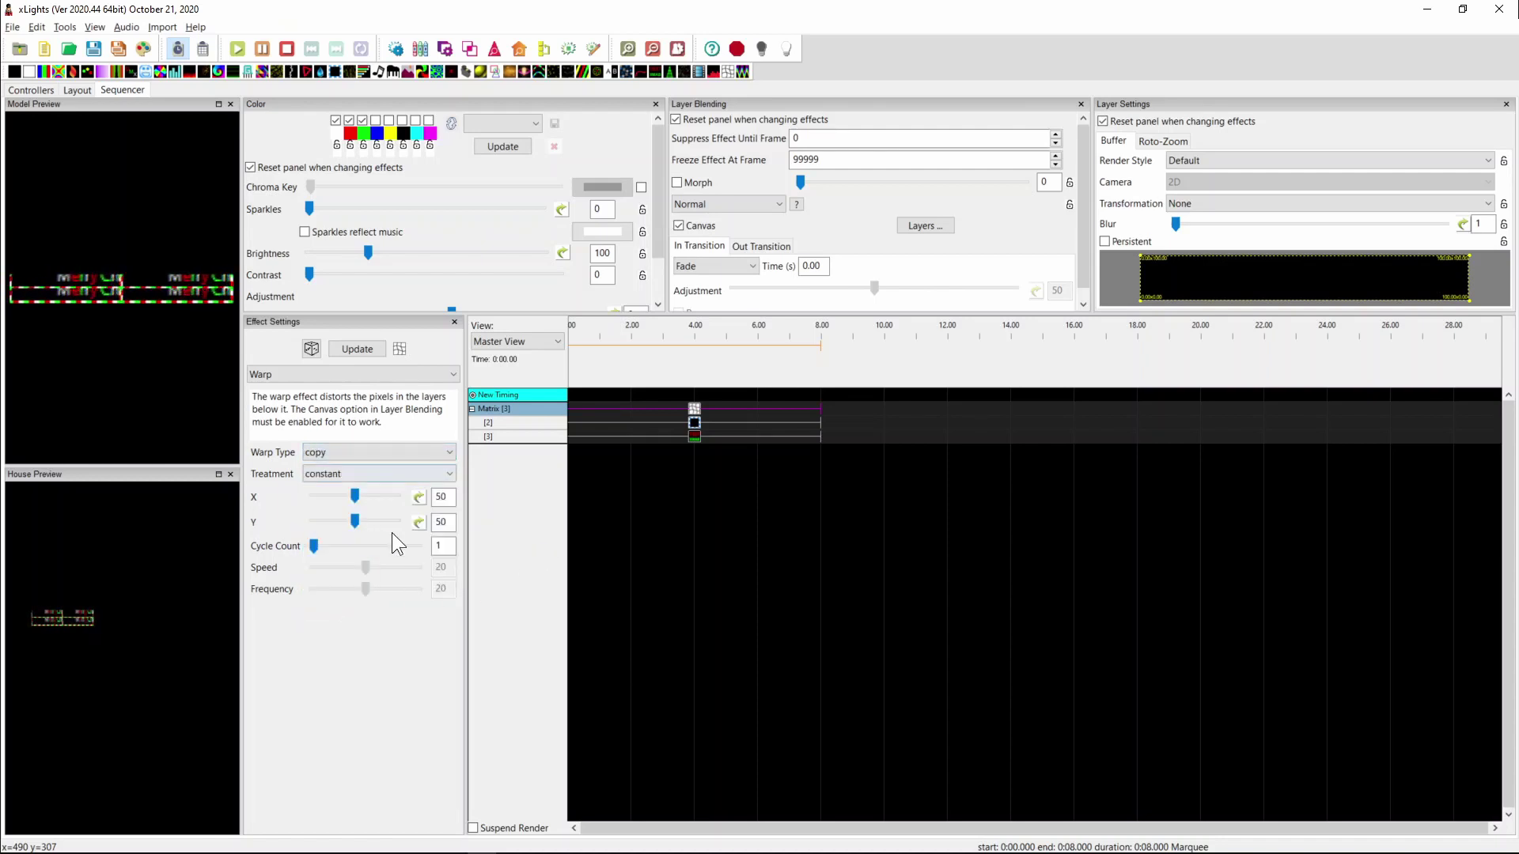
{"action": "left_click_drag", "start_coordinate": [355, 521], "coordinate": [399, 520]}
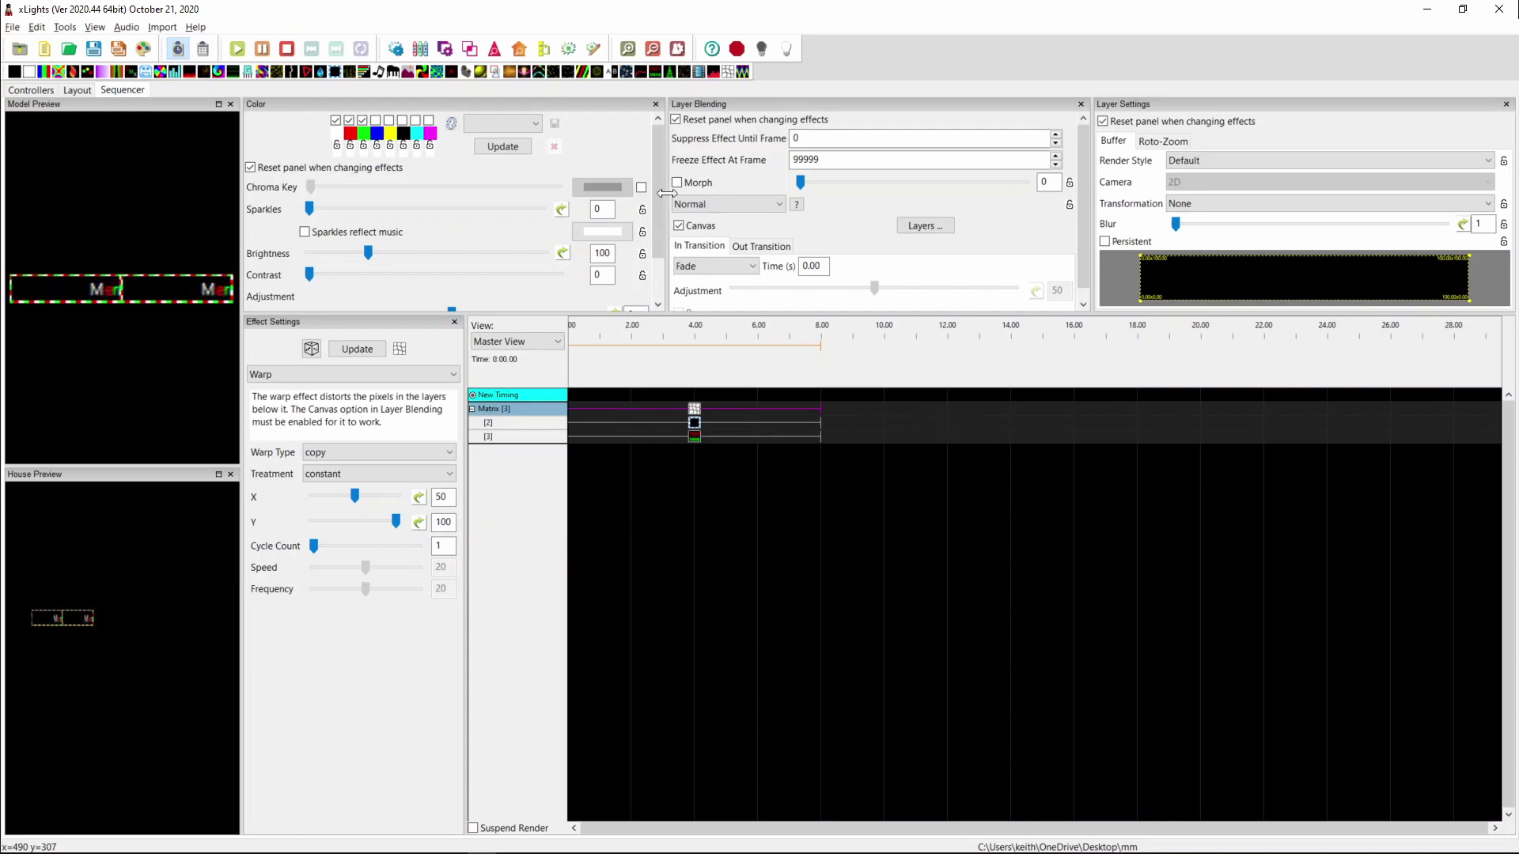
Add a Spirals effect on Matrix layer 3 from 9.25 to 16 seconds, coloured white, green and magenta.
{"action": "left_click_drag", "start_coordinate": [597, 70], "coordinate": [1012, 441]}
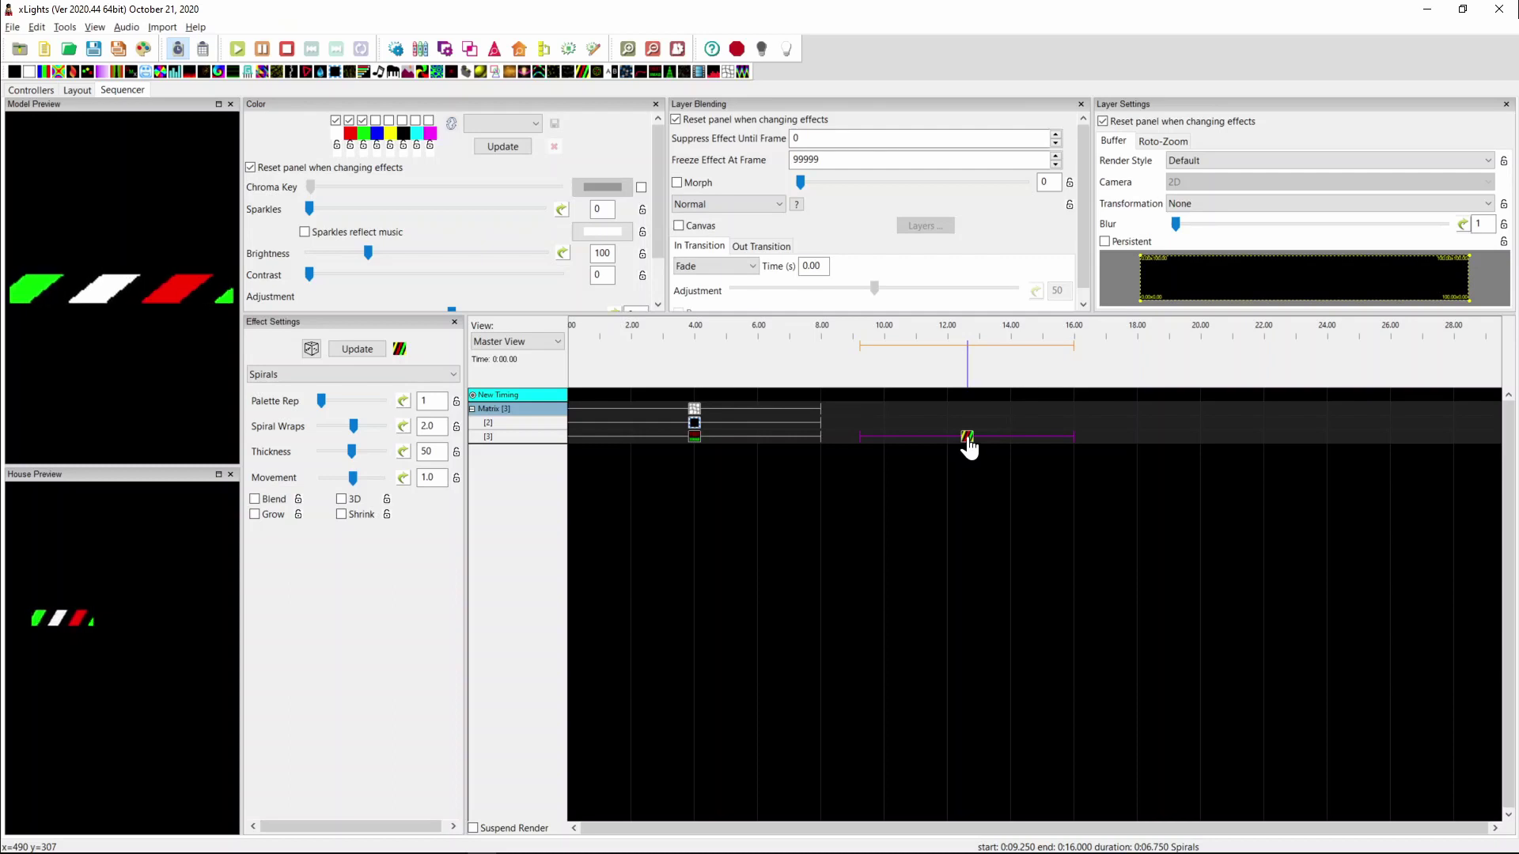
{"action": "left_click", "coordinate": [429, 121]}
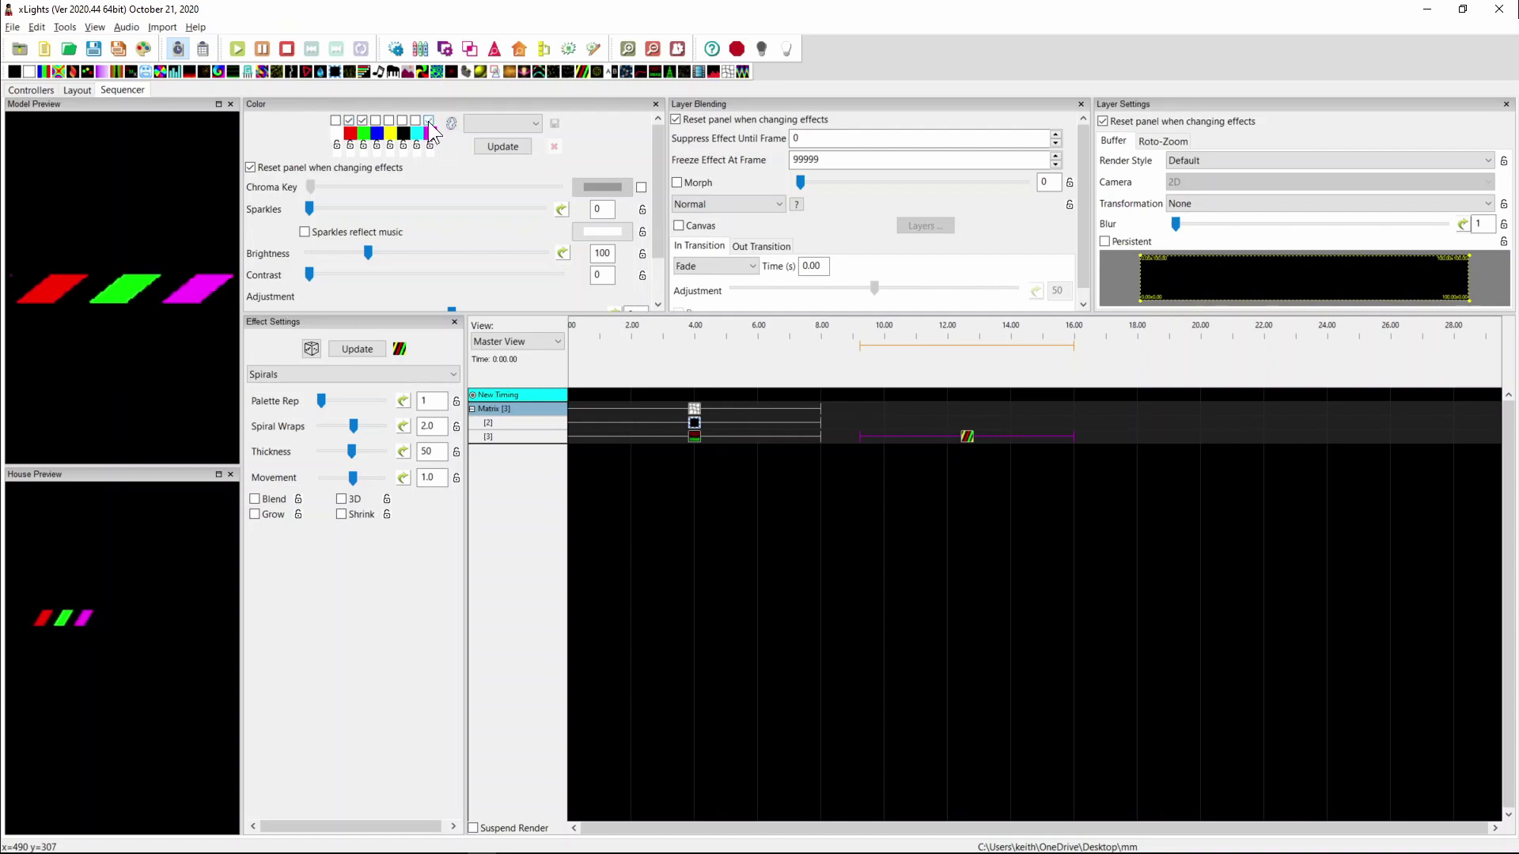
{"action": "left_click", "coordinate": [336, 120]}
{"action": "left_click", "coordinate": [349, 121]}
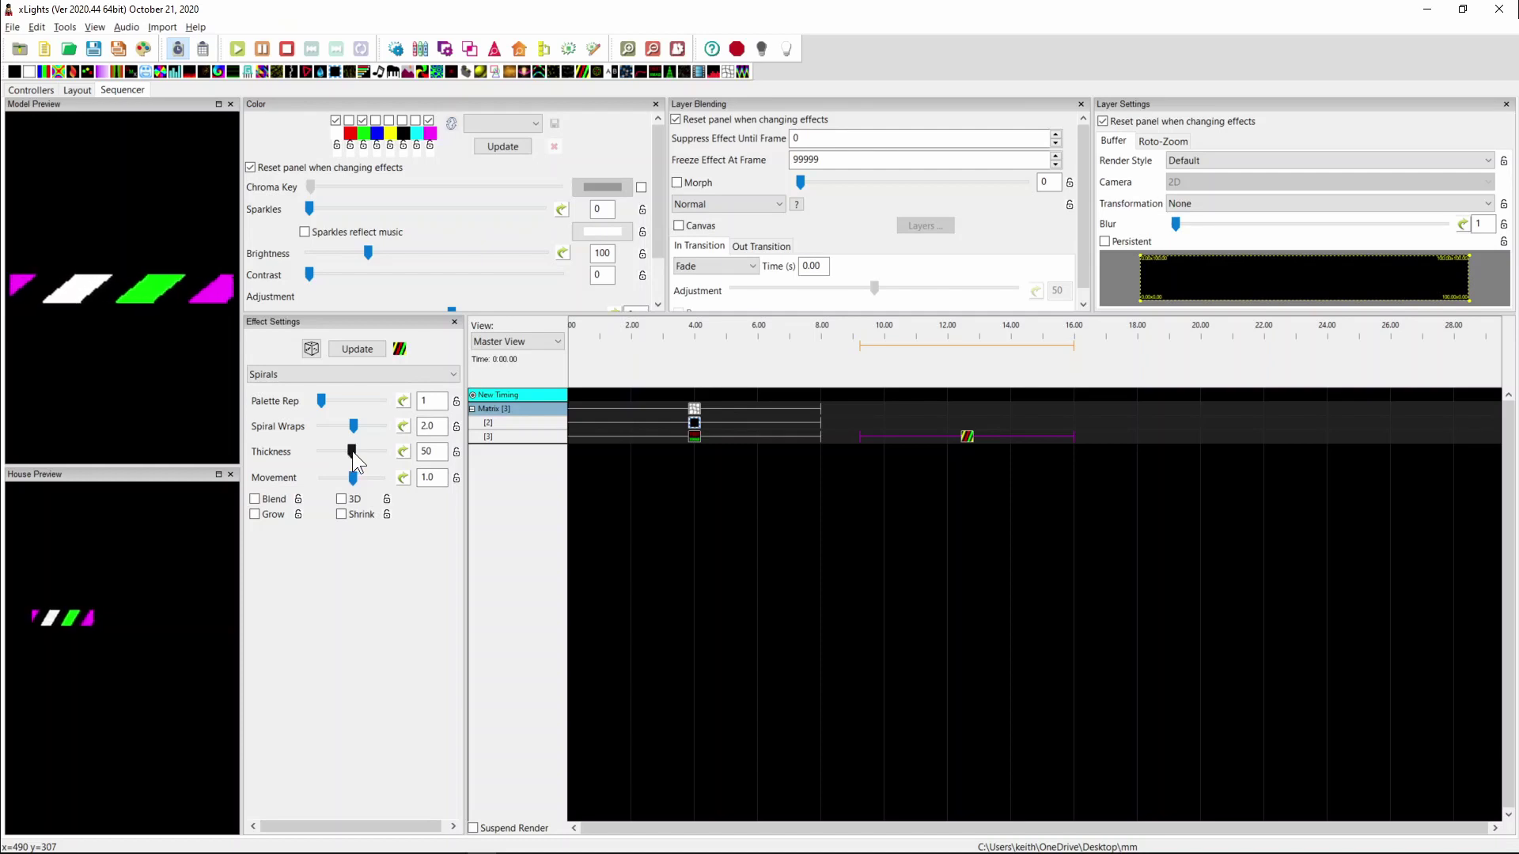
Set the Spirals effect's thickness to 54 and its palette repetition to 3.
{"action": "left_click_drag", "start_coordinate": [352, 452], "coordinate": [355, 452]}
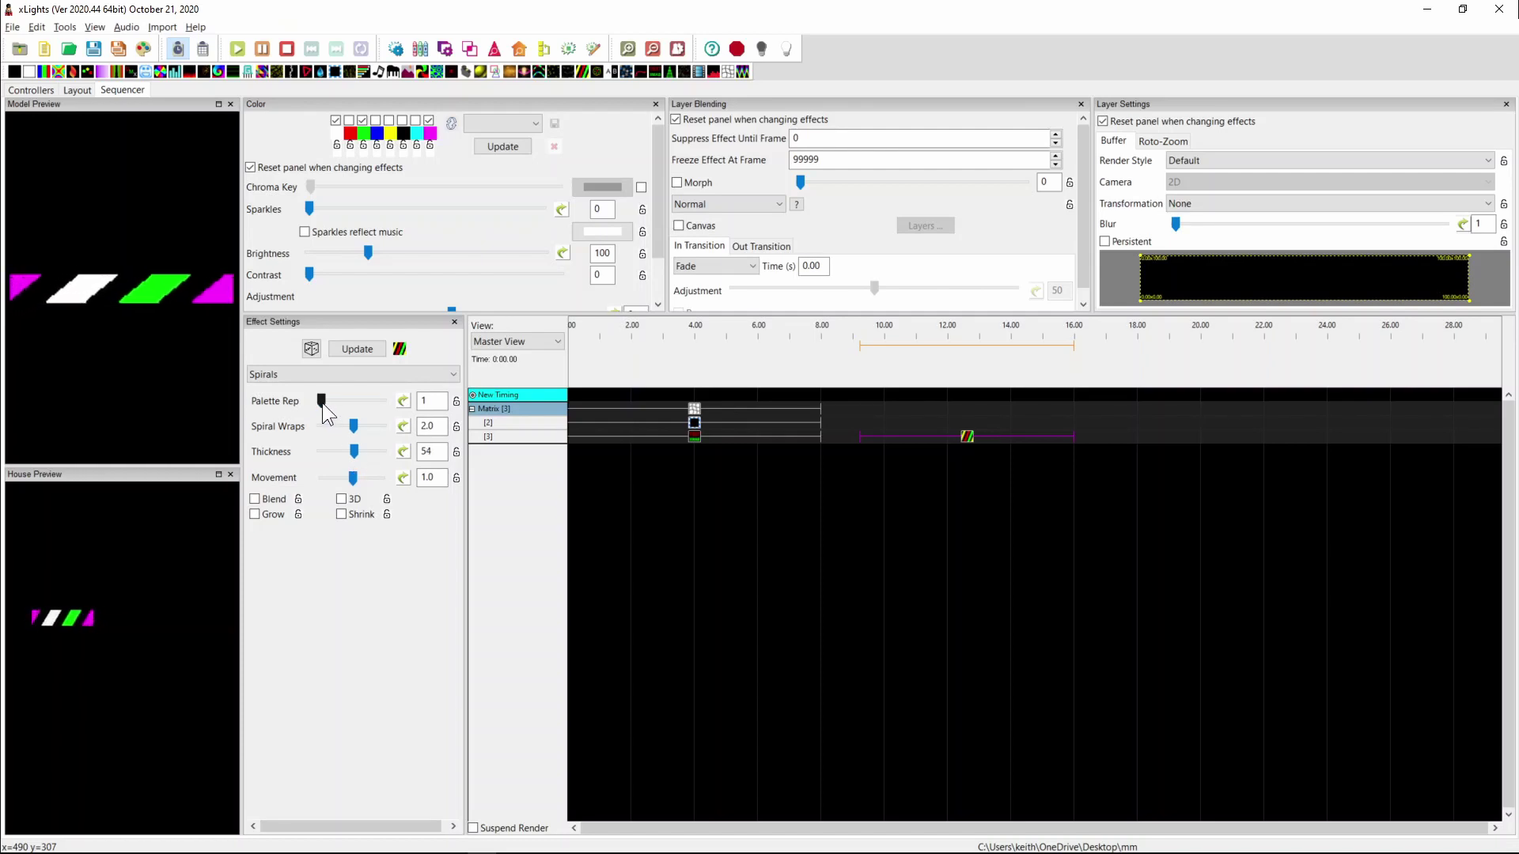
{"action": "left_click_drag", "start_coordinate": [321, 402], "coordinate": [350, 402]}
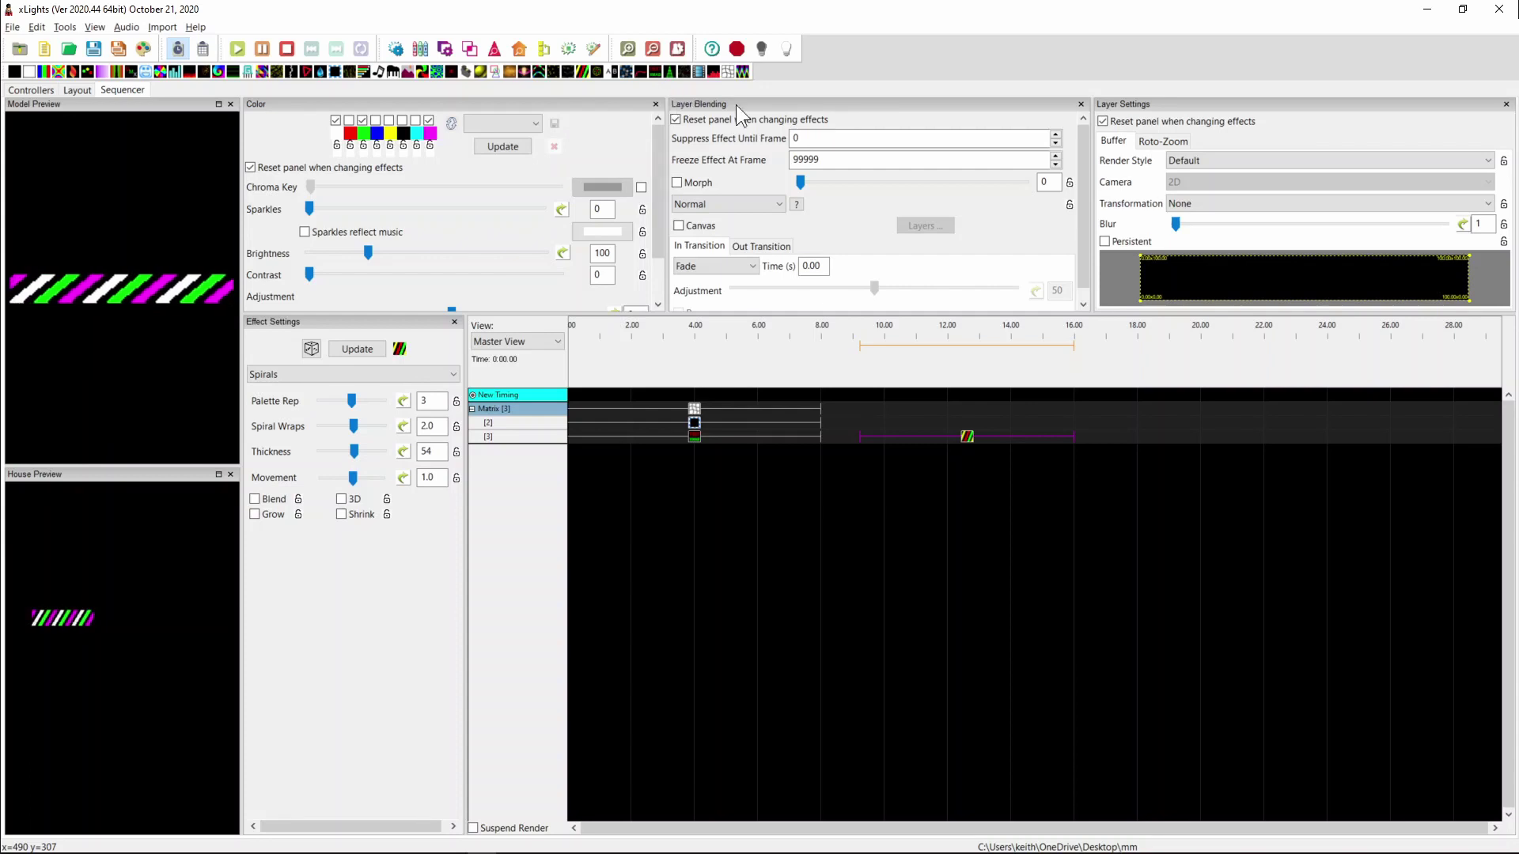
Add a Warp effect of type mirror on layer 2 above the Spirals, spanning 9.25 to 16 seconds.
{"action": "left_click_drag", "start_coordinate": [742, 72], "coordinate": [902, 398]}
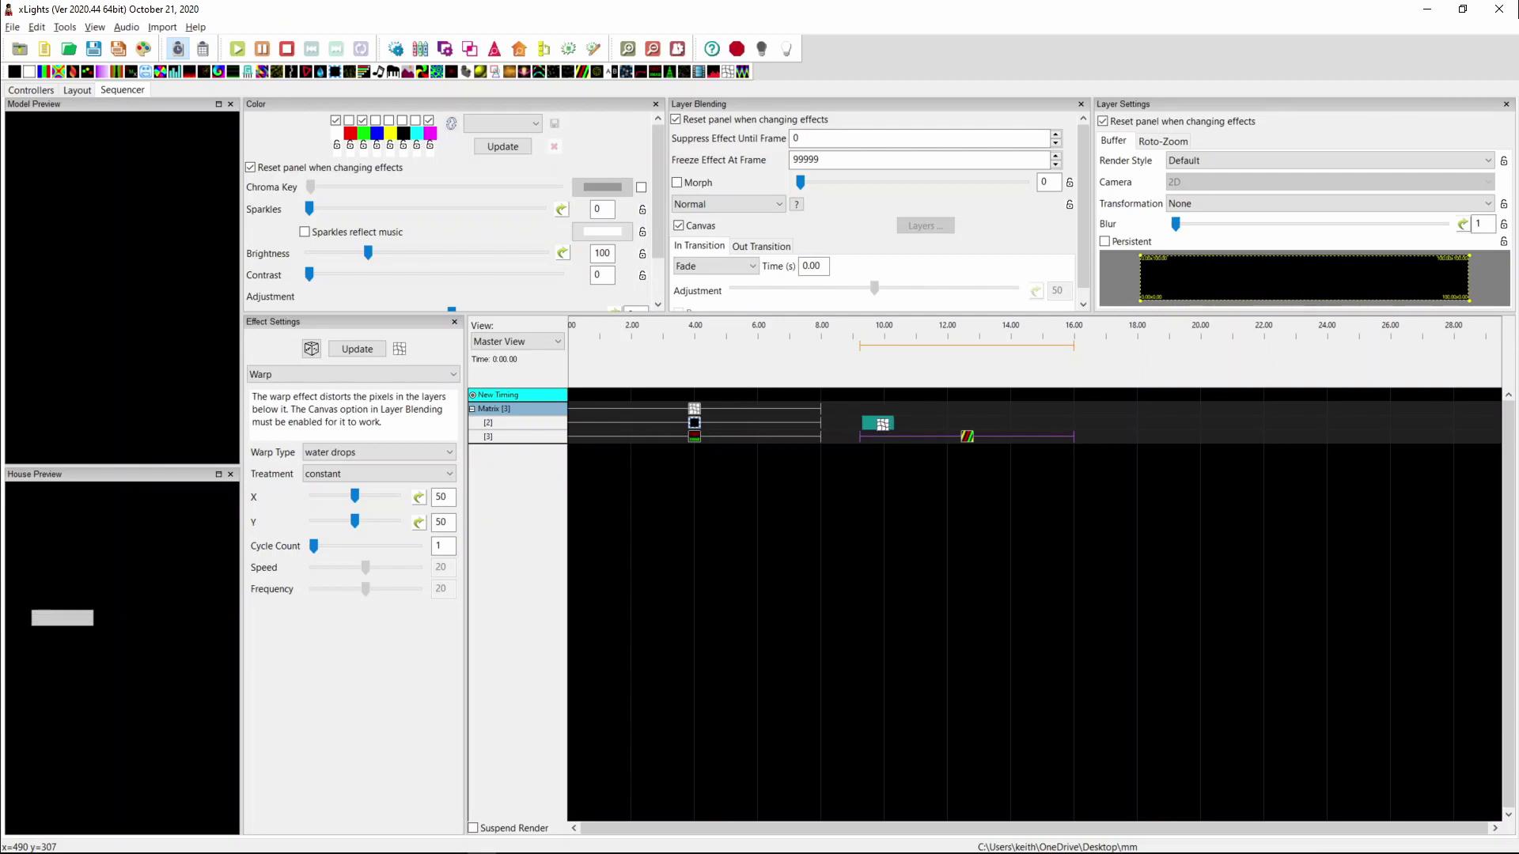
{"action": "left_click_drag", "start_coordinate": [875, 416], "coordinate": [875, 418]}
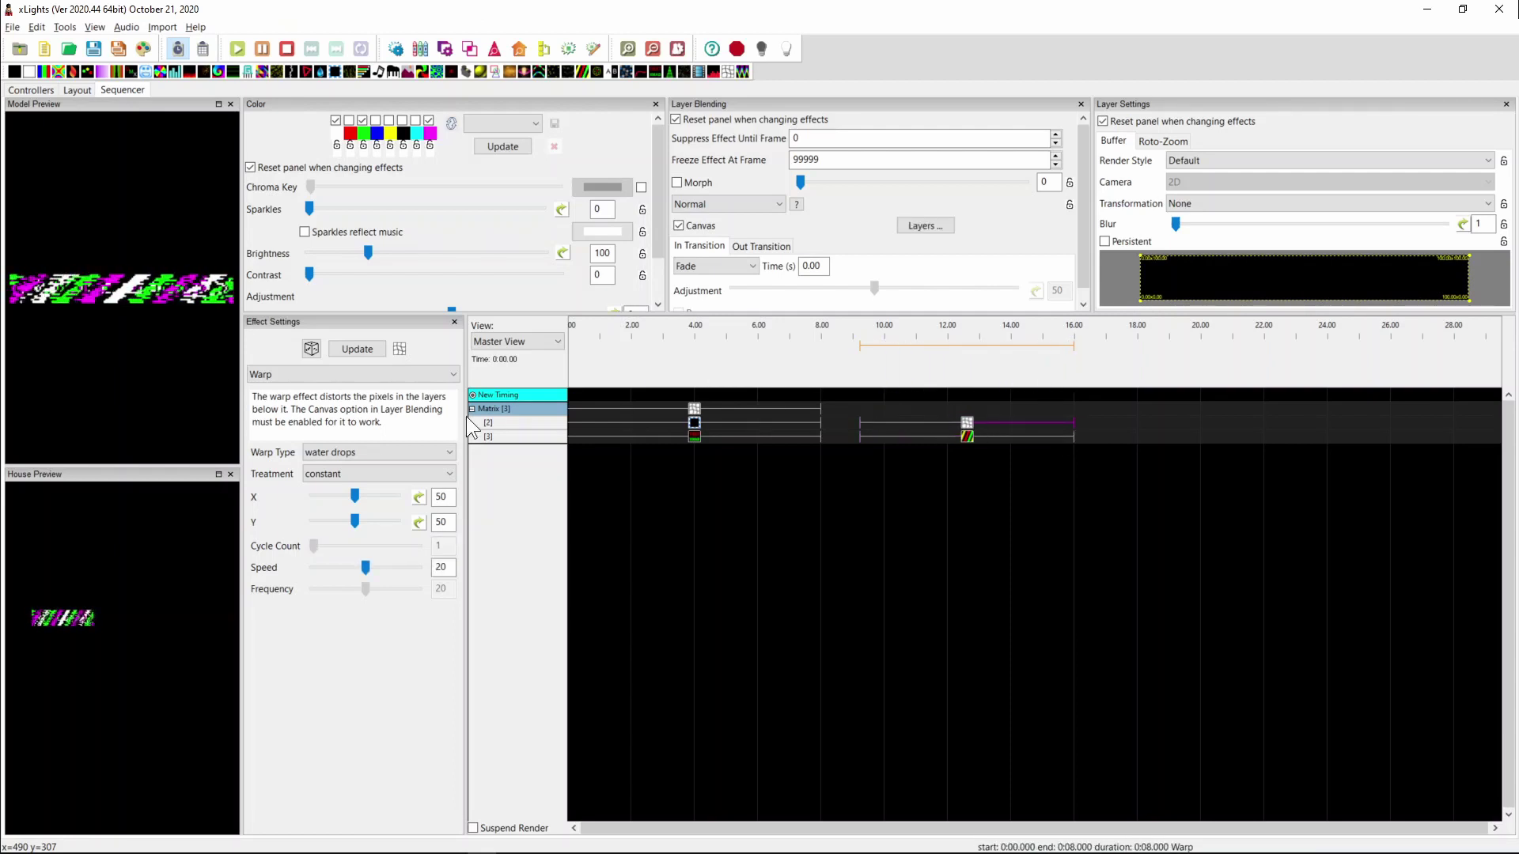
{"action": "left_click", "coordinate": [339, 468]}
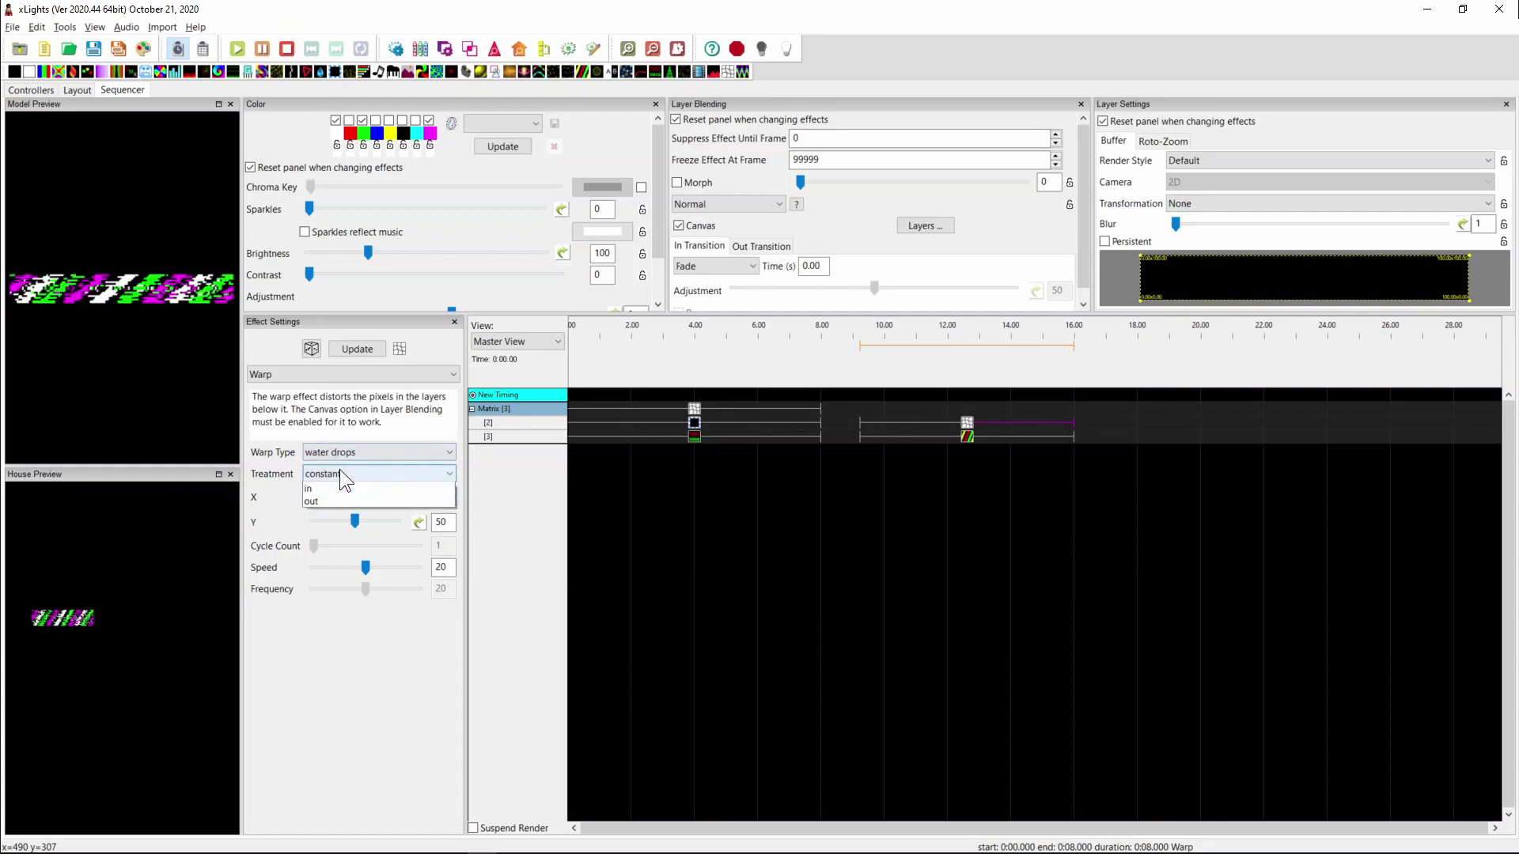
{"action": "left_click", "coordinate": [340, 454]}
{"action": "left_click", "coordinate": [340, 453]}
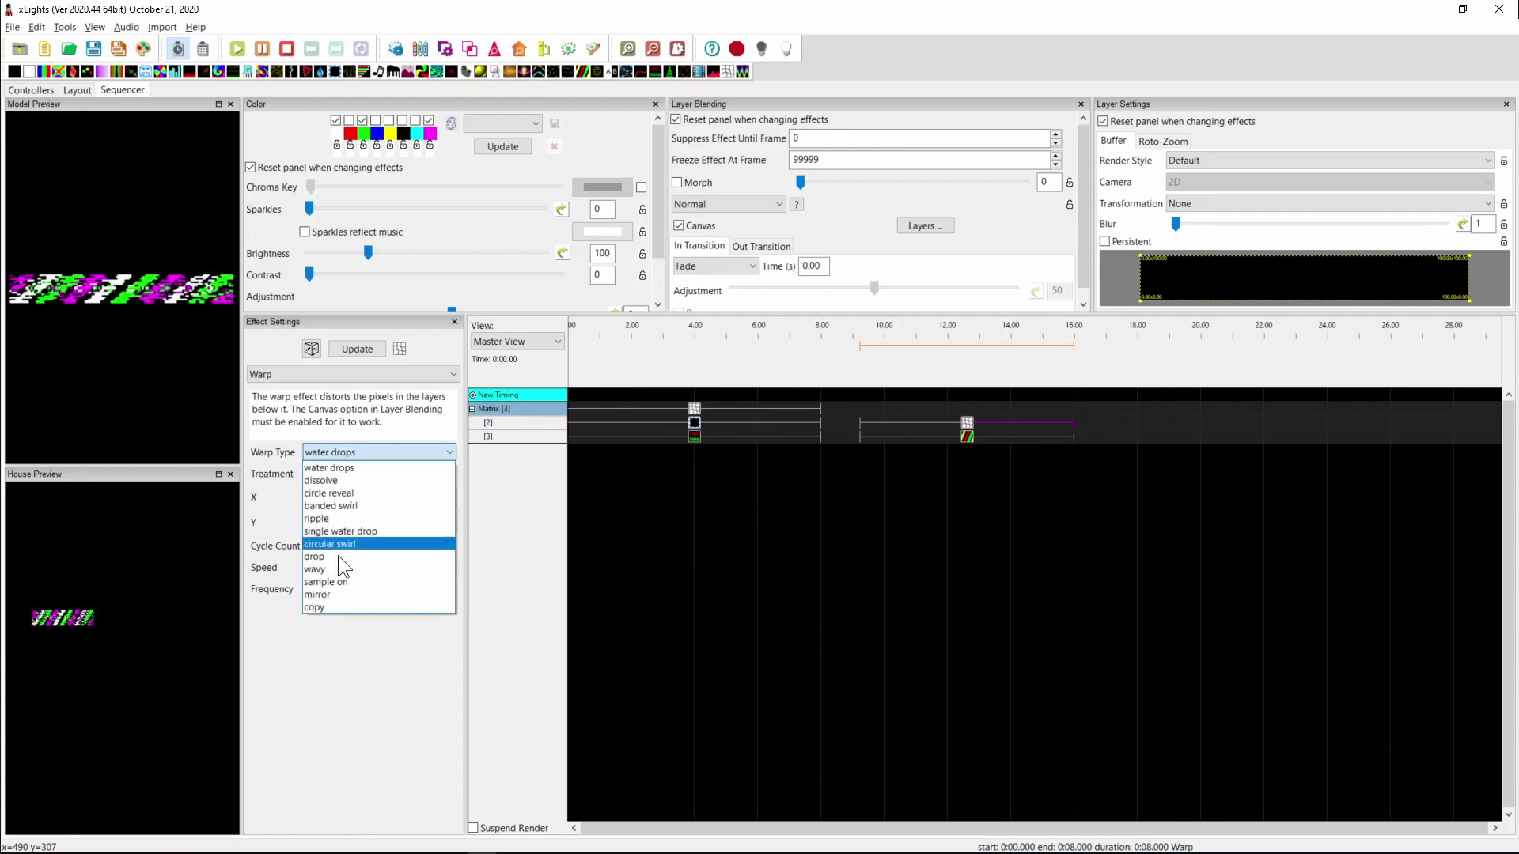
{"action": "left_click", "coordinate": [323, 595]}
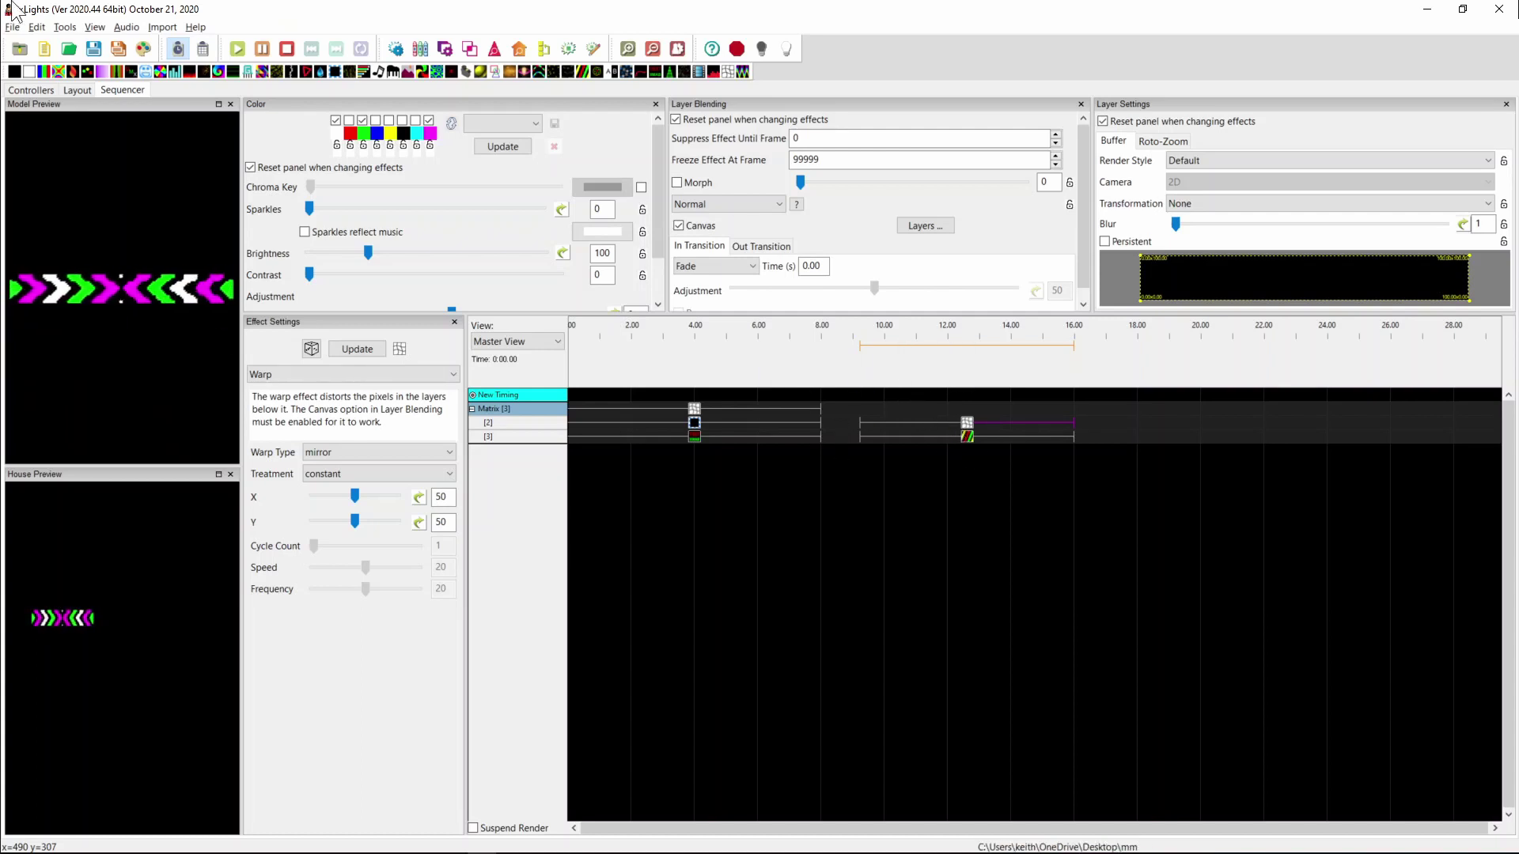
Try a Fire effect and a Lines effect in place of the Spirals beneath the mirror Warp.
{"action": "left_click_drag", "start_coordinate": [191, 72], "coordinate": [965, 437]}
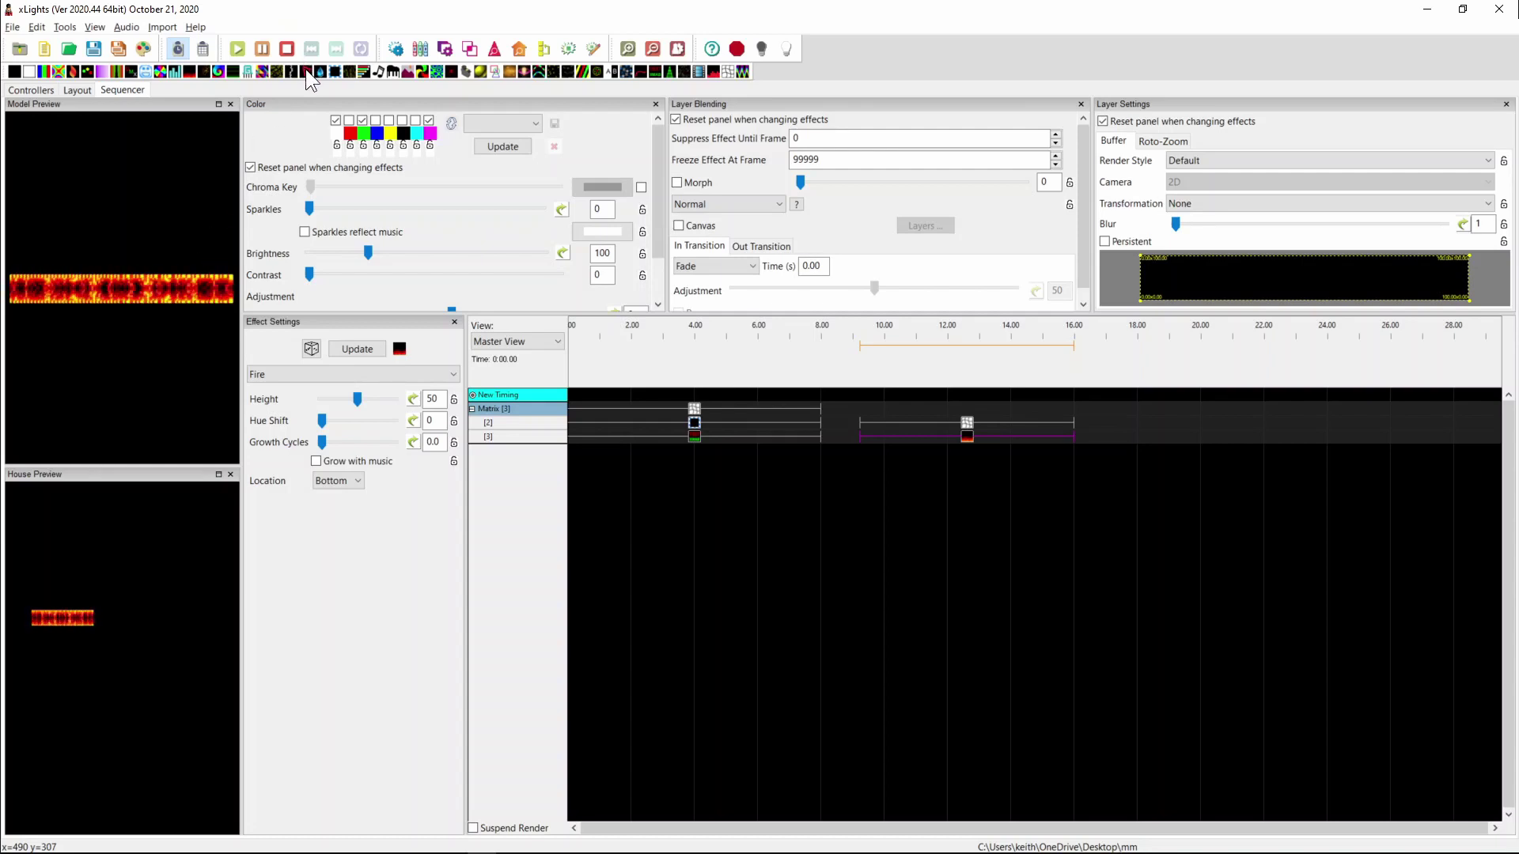
{"action": "left_click_drag", "start_coordinate": [306, 71], "coordinate": [958, 434]}
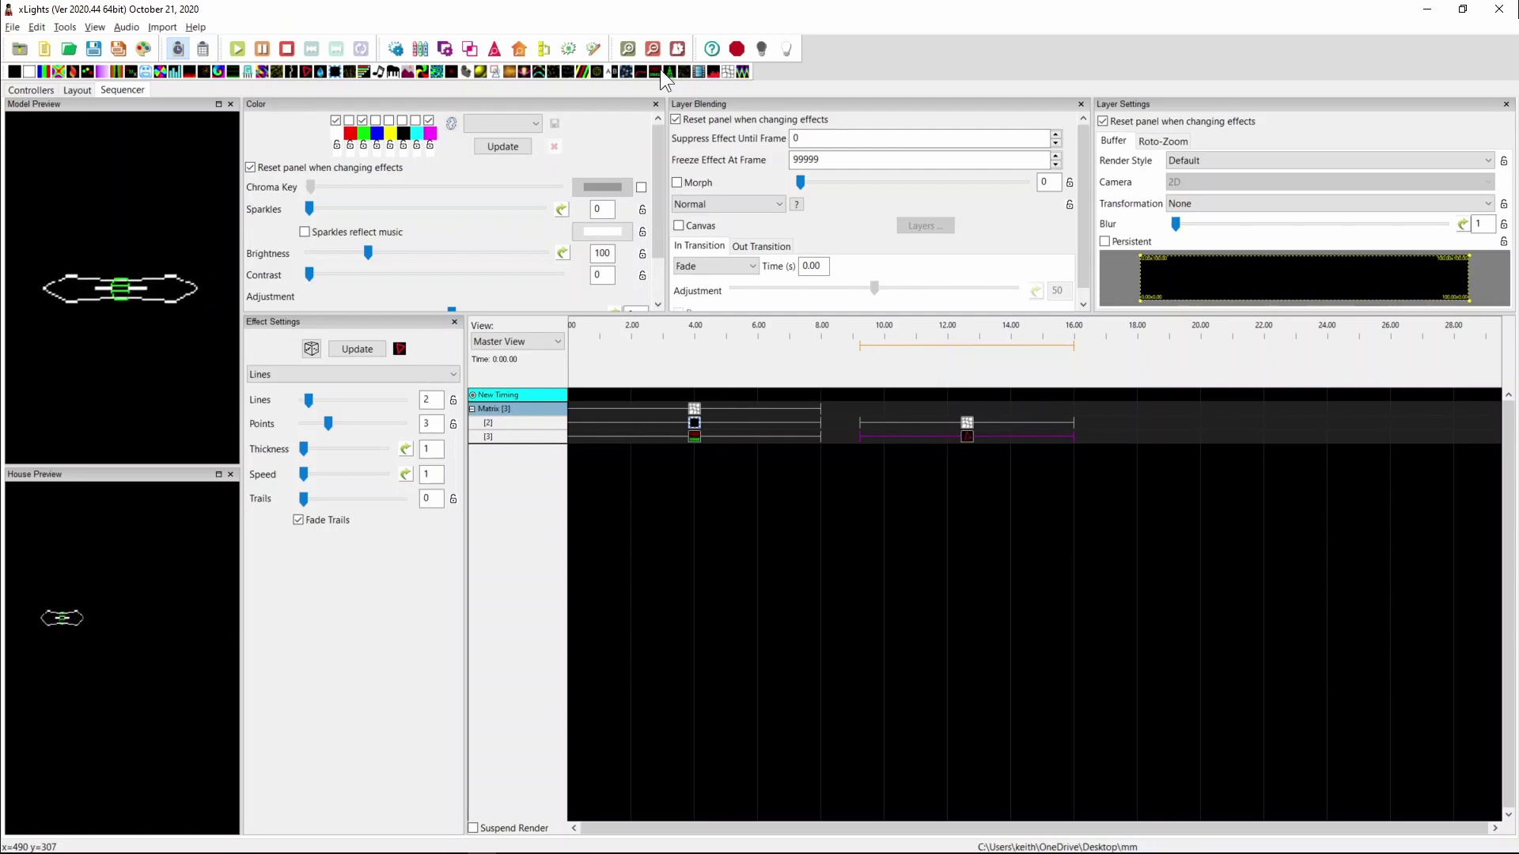
Put a Spirals effect back on layer 3 under the mirror Warp, with movement 2.7 and spiral wraps -10.6.
{"action": "left_click_drag", "start_coordinate": [581, 69], "coordinate": [967, 436]}
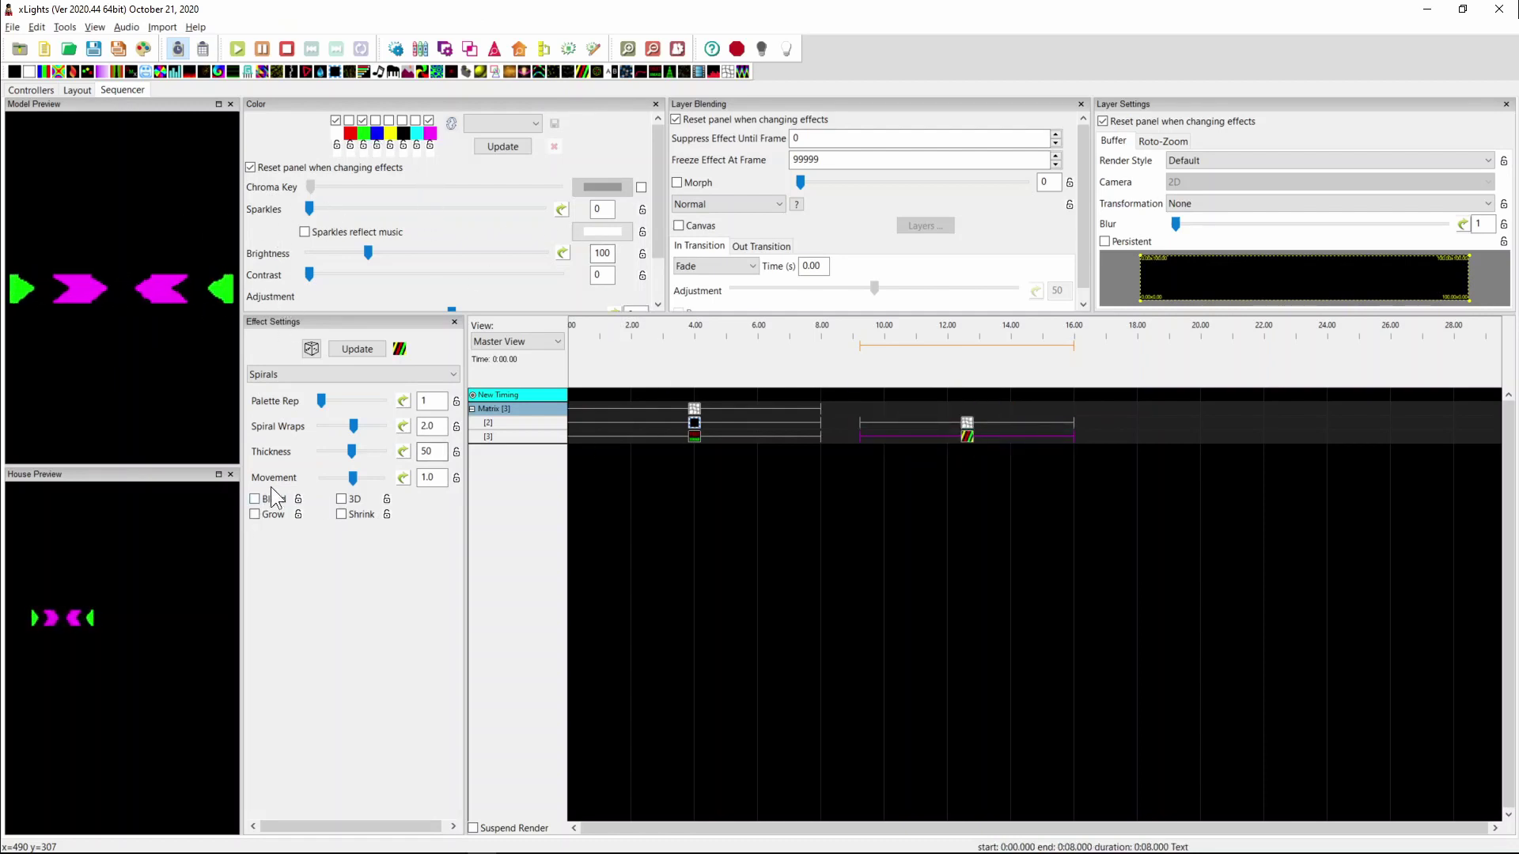
{"action": "mouse_move", "coordinate": [348, 477]}
{"action": "left_mouse_down"}
{"action": "mouse_move", "coordinate": [331, 478]}
{"action": "mouse_move", "coordinate": [355, 478]}
{"action": "left_mouse_up"}
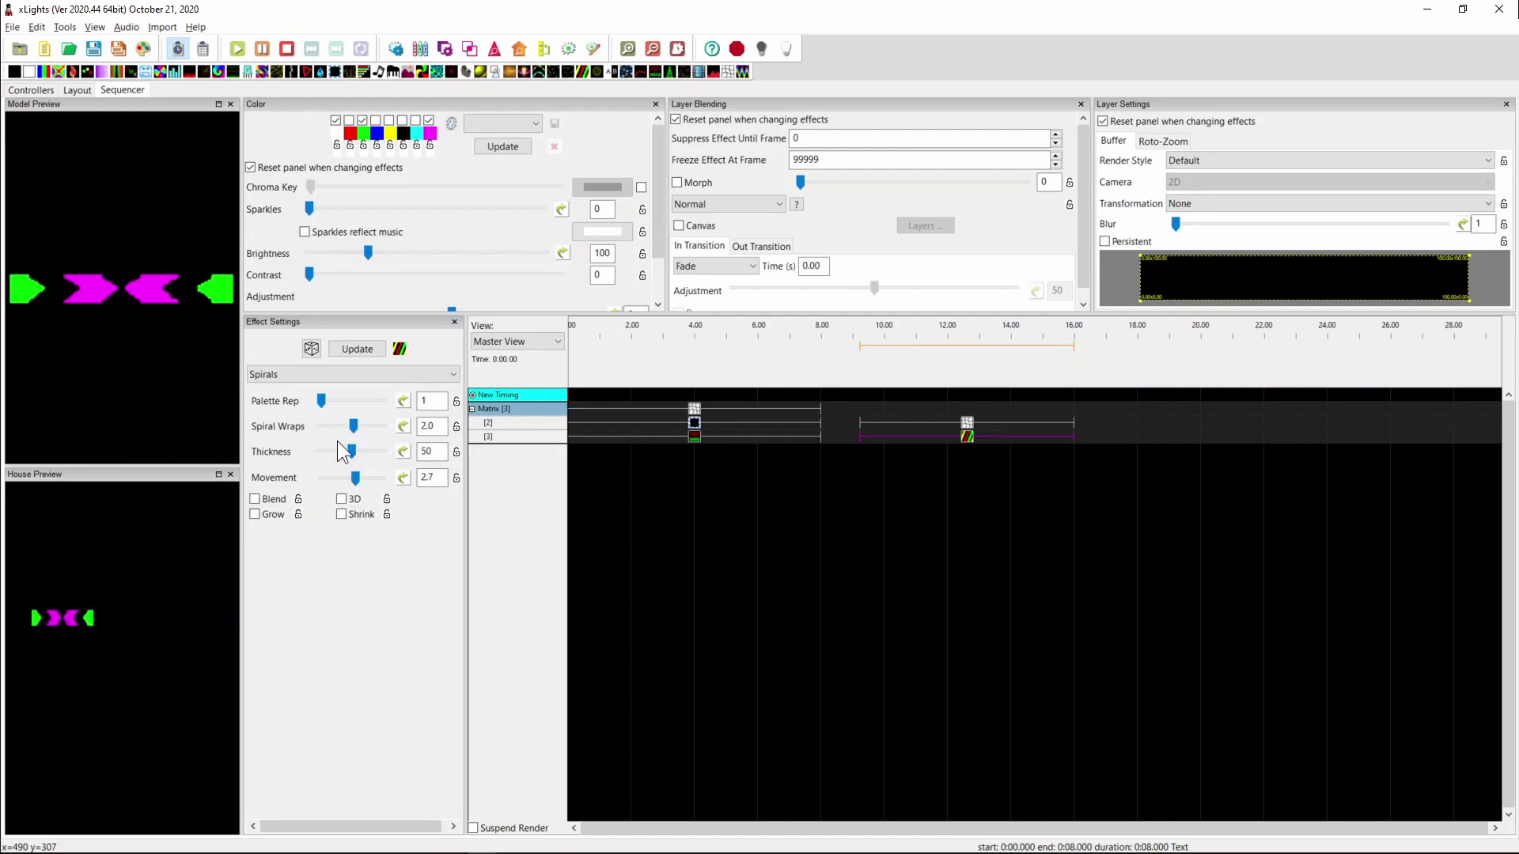
{"action": "left_click_drag", "start_coordinate": [351, 425], "coordinate": [340, 424]}
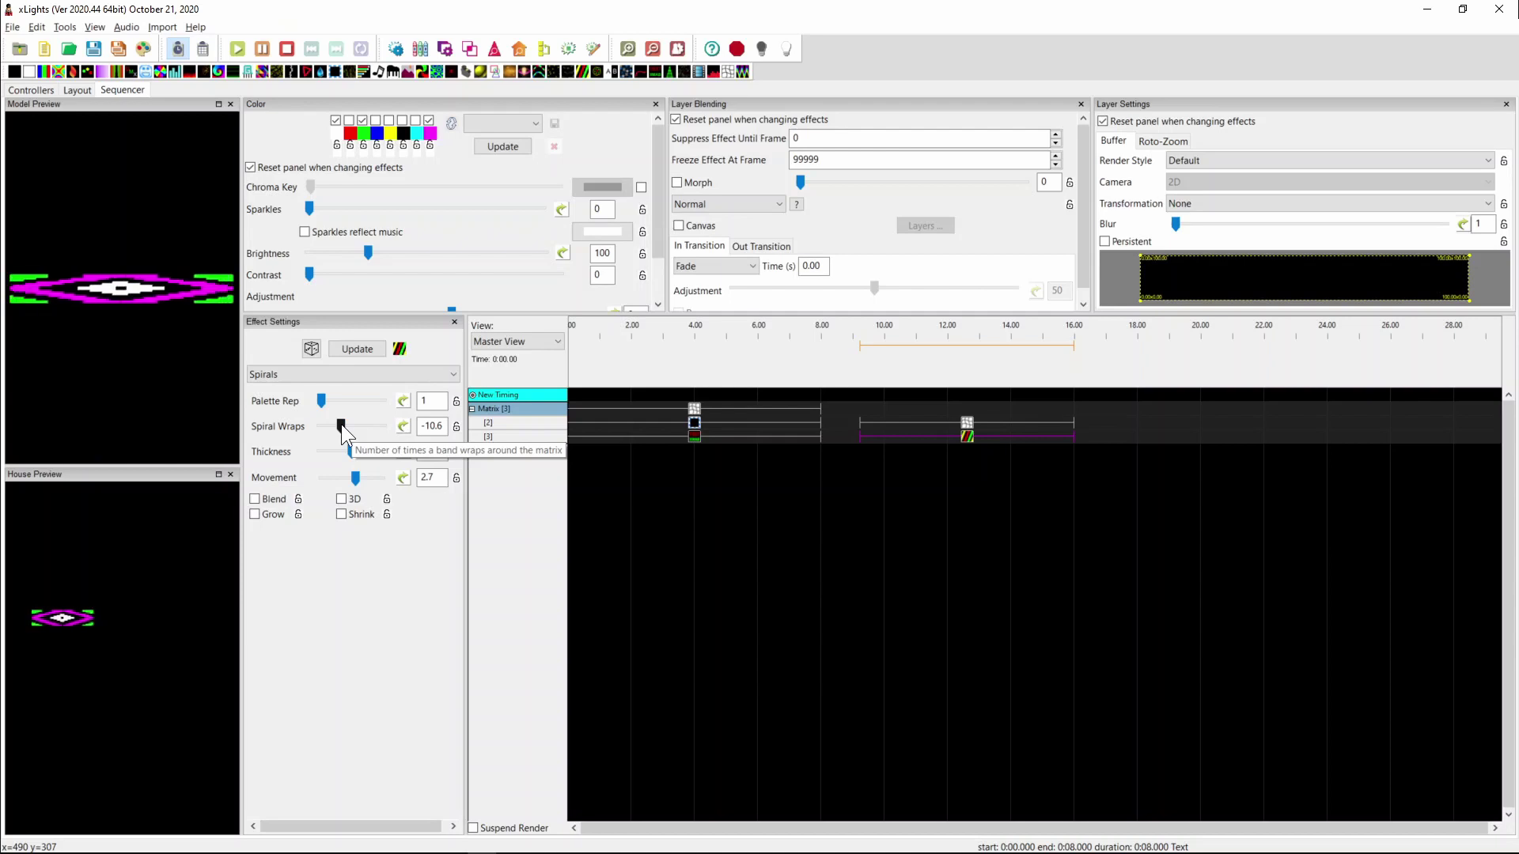
Enable Blend on the Spirals effect, trying its 3D option on and off.
{"action": "left_click", "coordinate": [342, 499]}
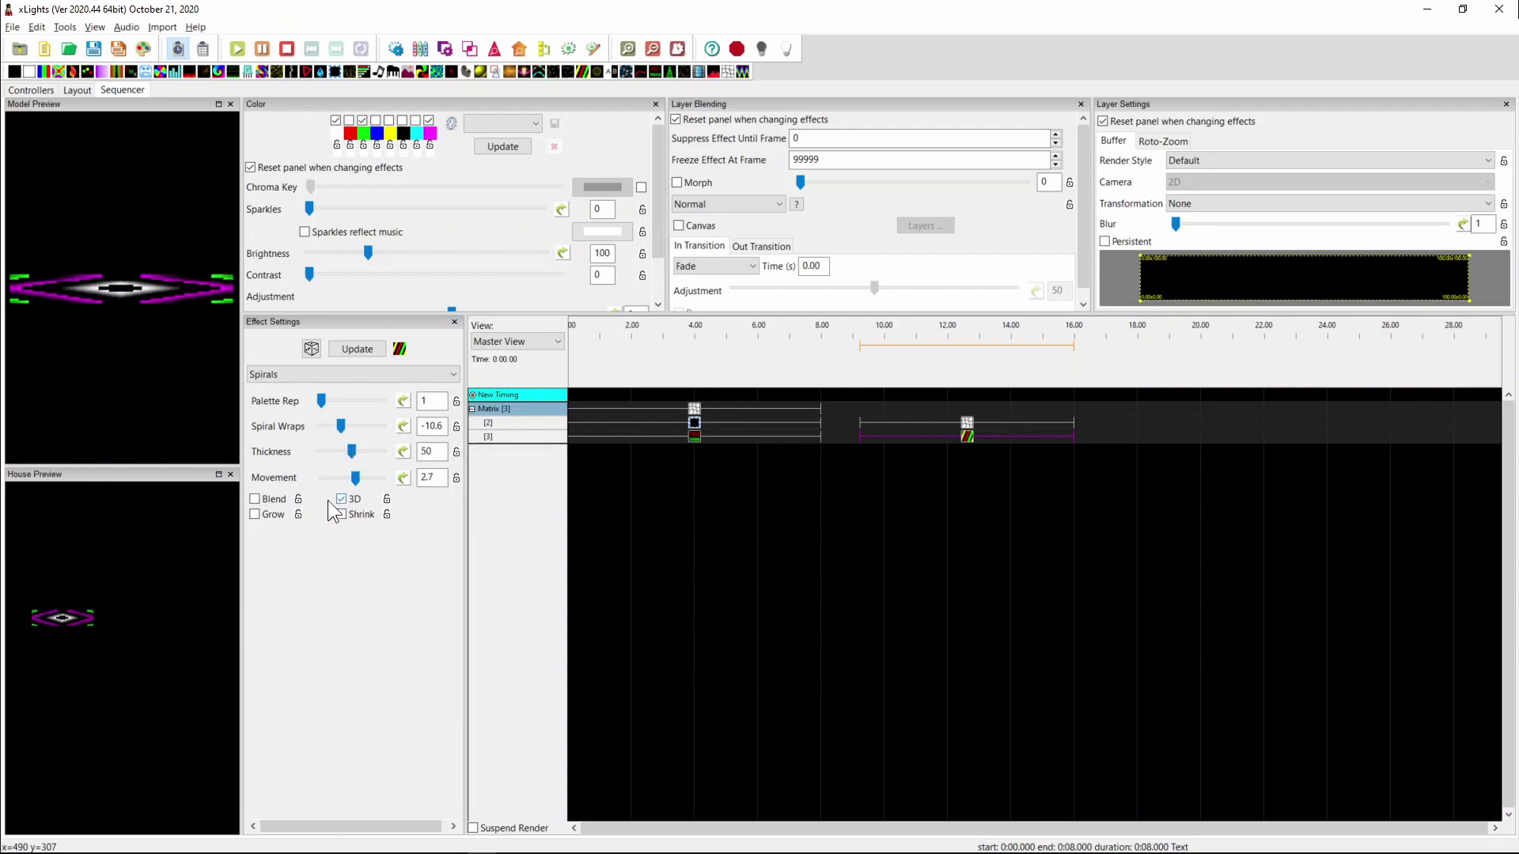
{"action": "left_click", "coordinate": [272, 499]}
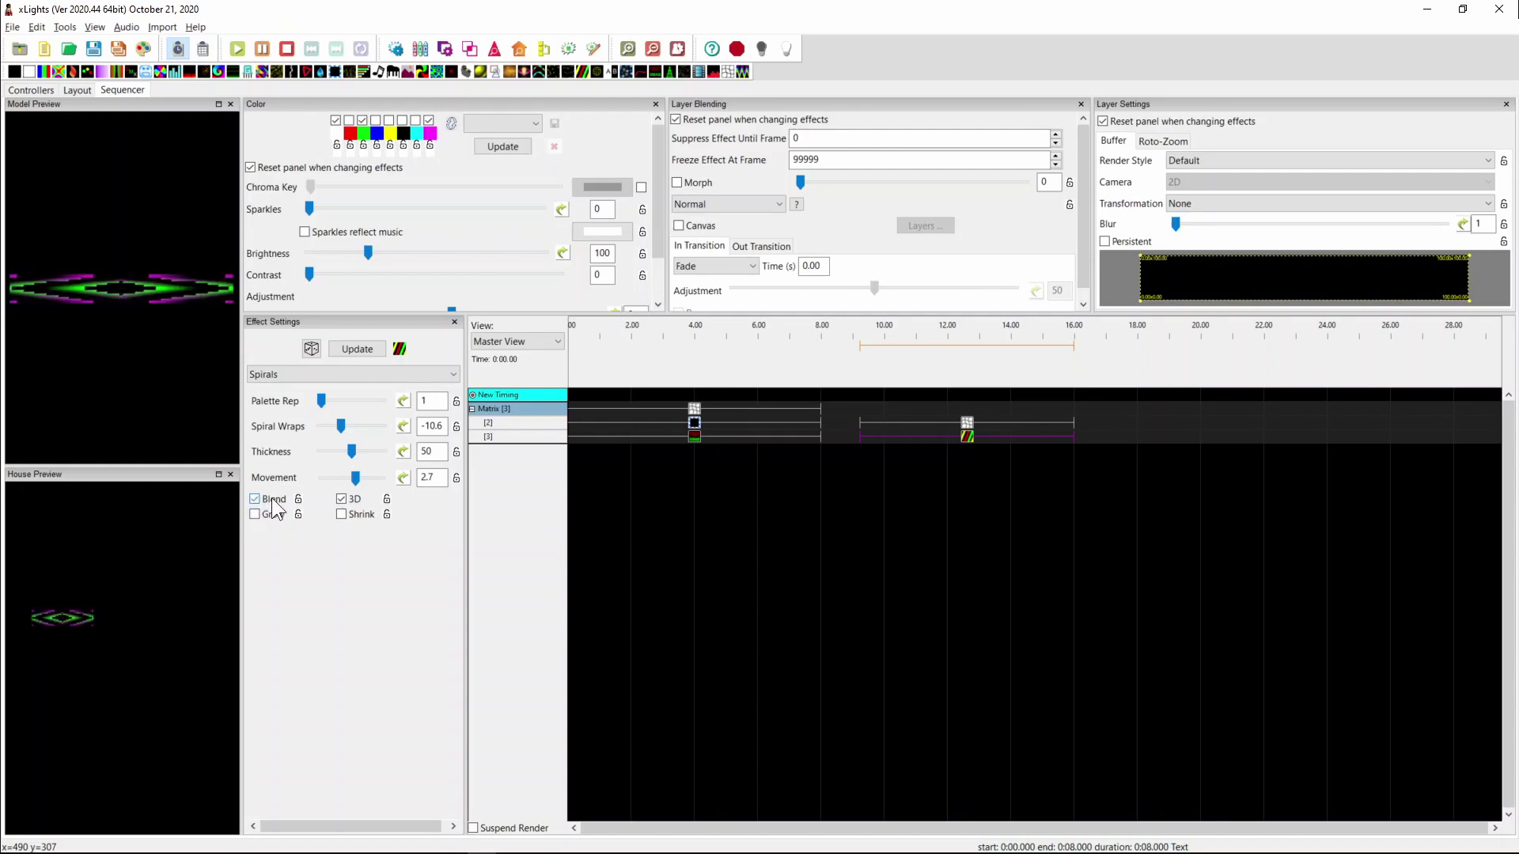
{"action": "left_click", "coordinate": [341, 499]}
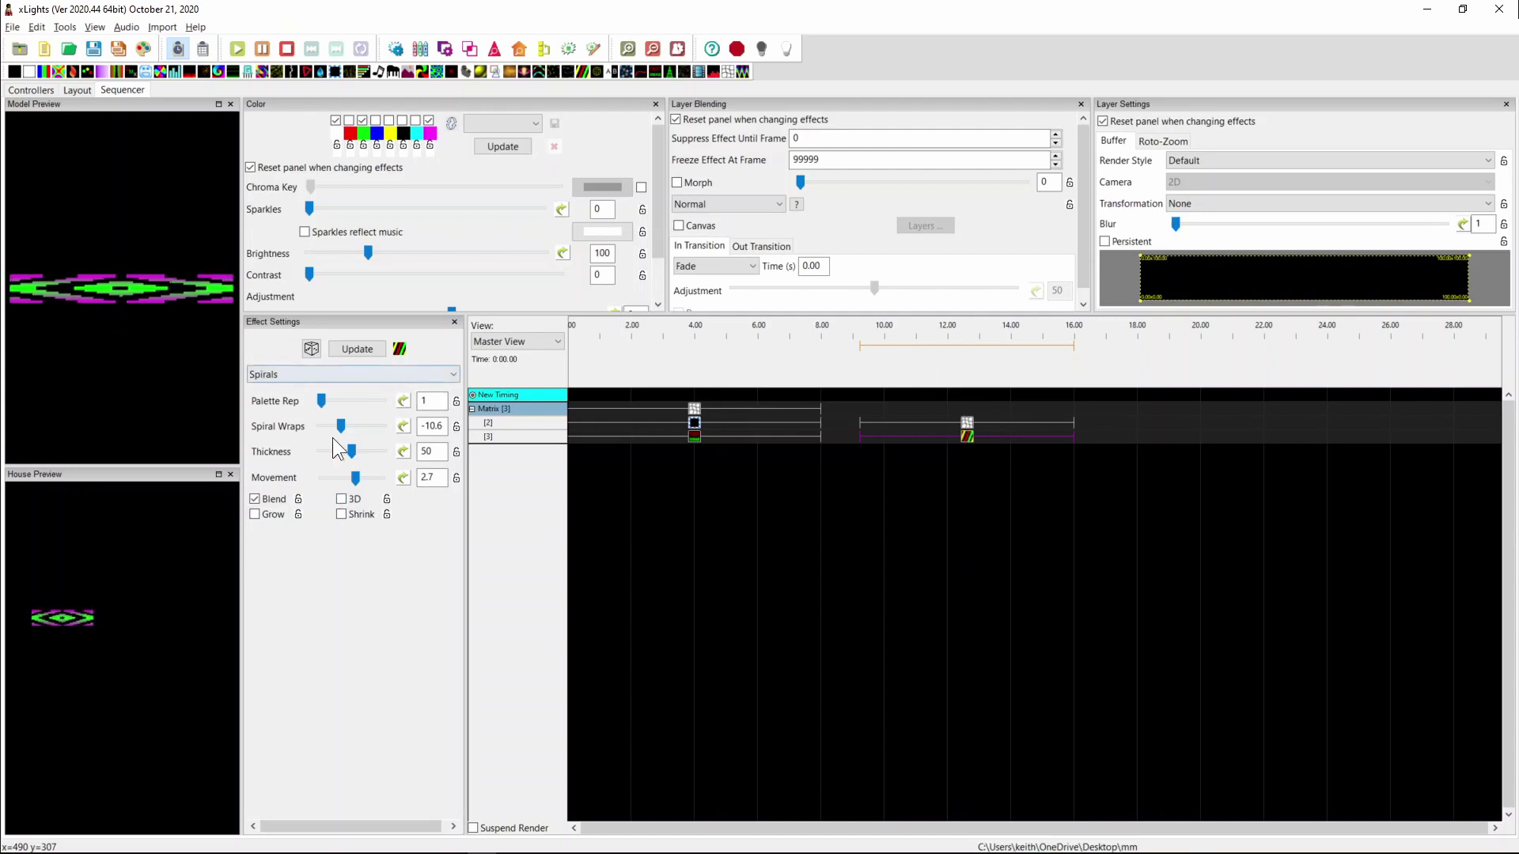
Try the copy type on the layer 2 Warp effect for comparison and return it to mirror.
{"action": "left_click_drag", "start_coordinate": [967, 429], "coordinate": [967, 434]}
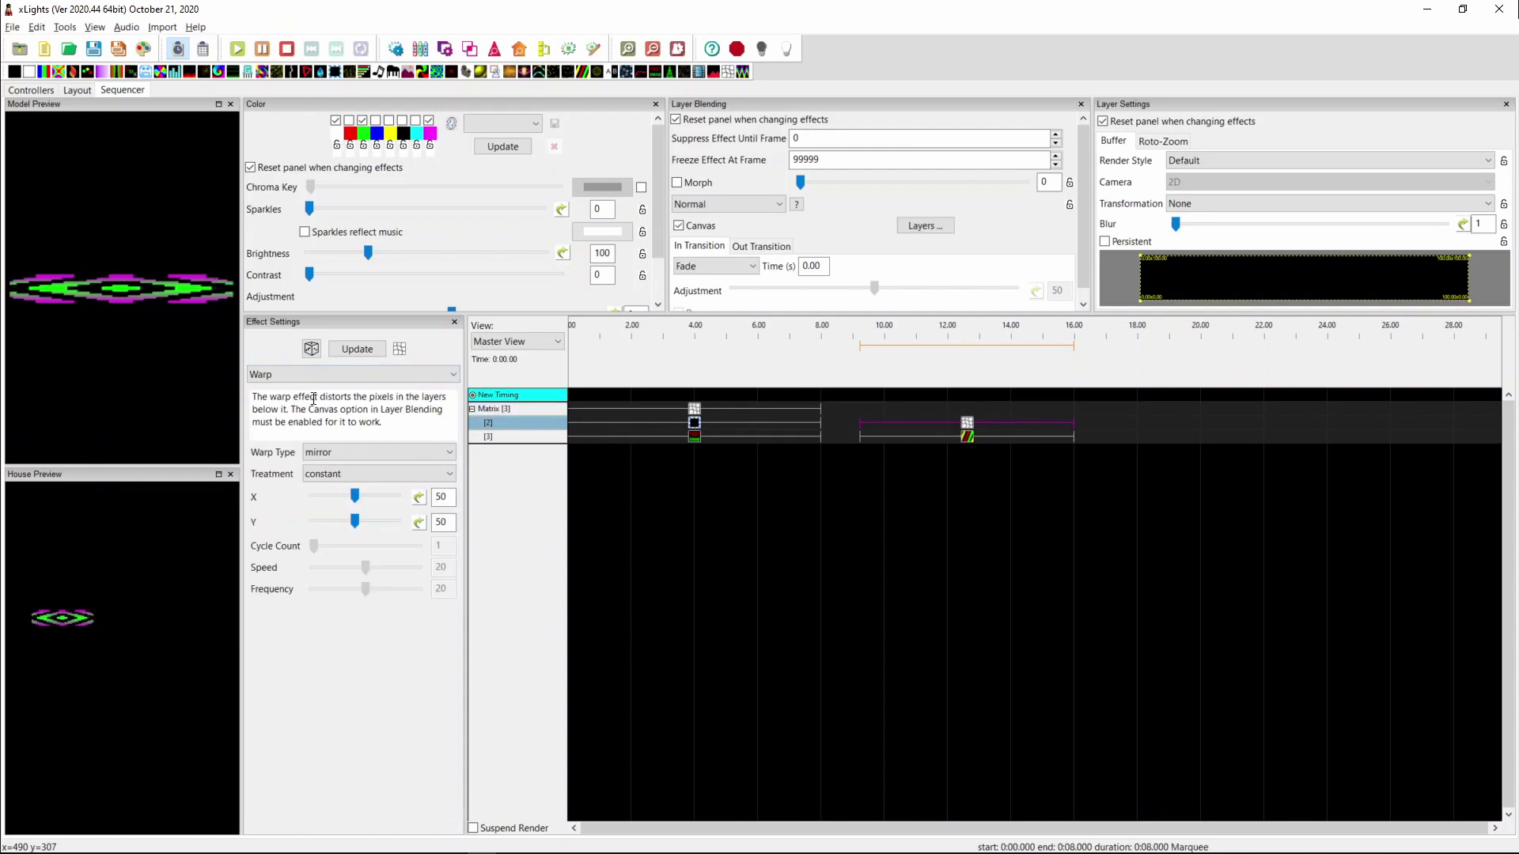
{"action": "left_click", "coordinate": [333, 453]}
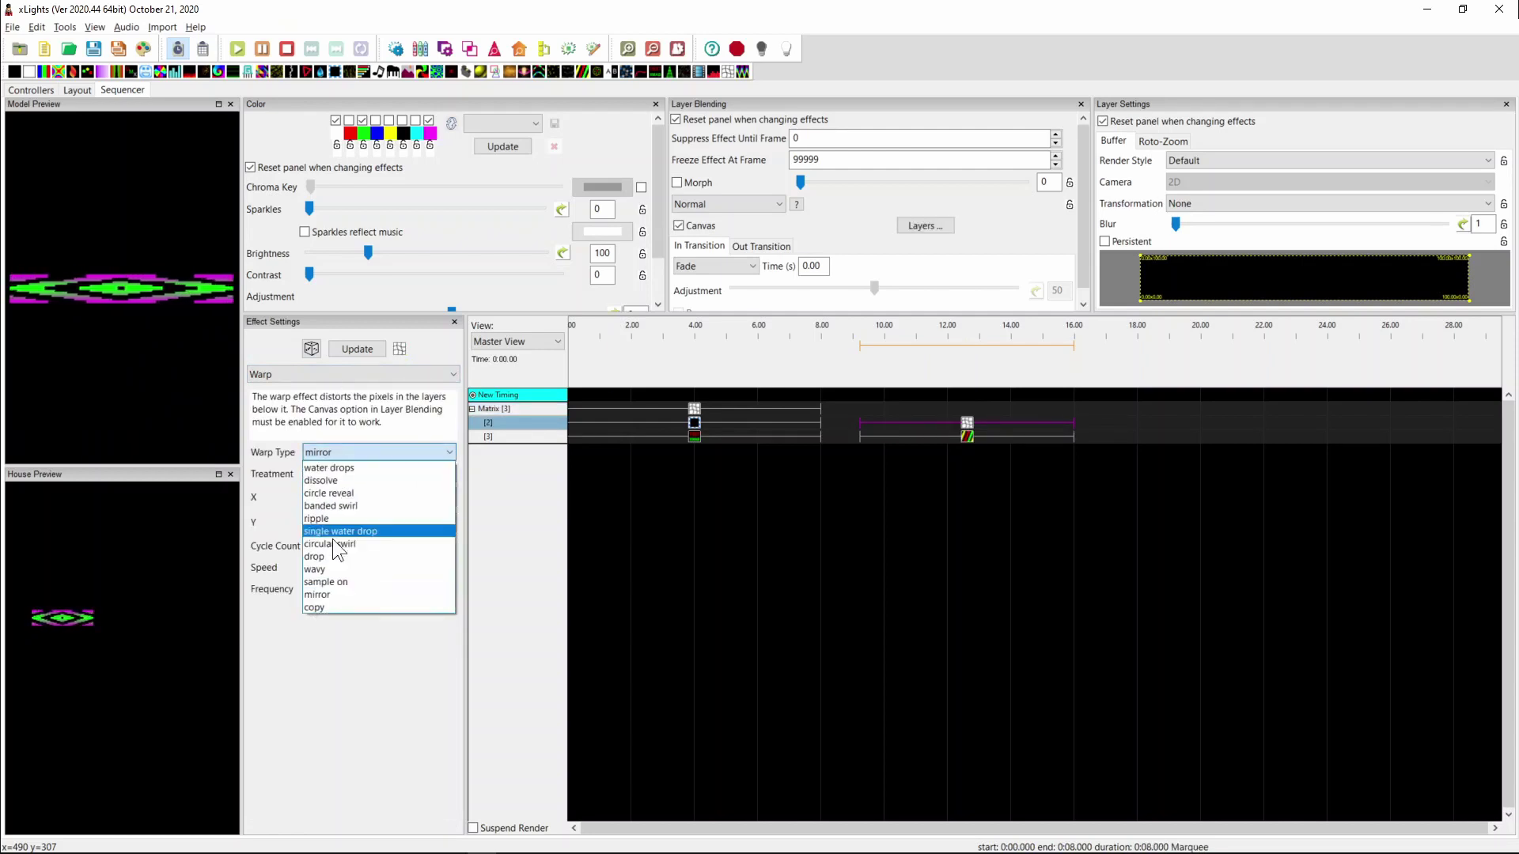
{"action": "left_click", "coordinate": [335, 607]}
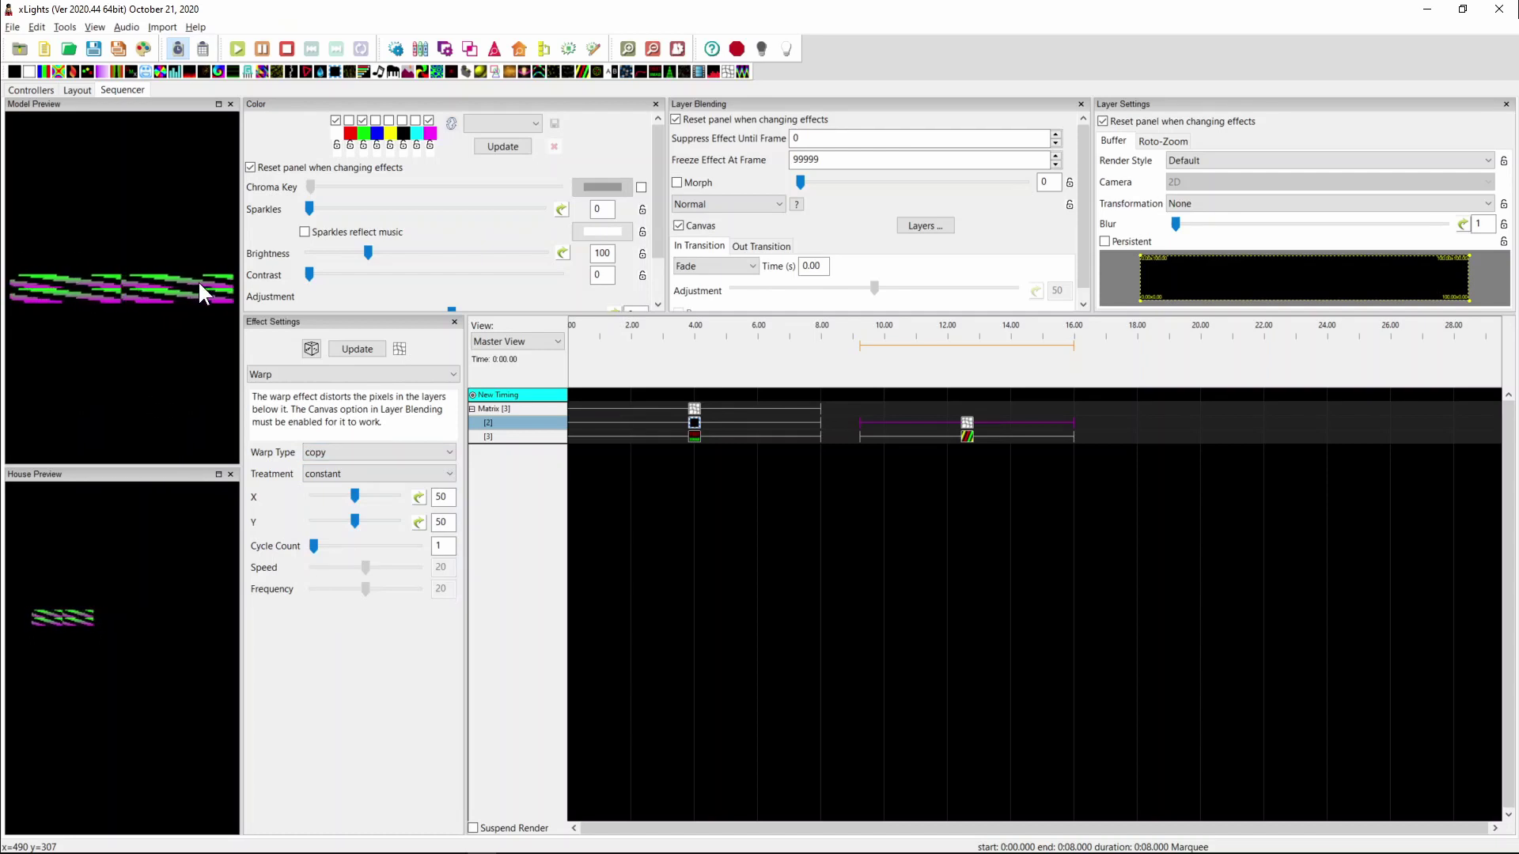
{"action": "left_click", "coordinate": [330, 452]}
{"action": "left_click", "coordinate": [334, 594]}
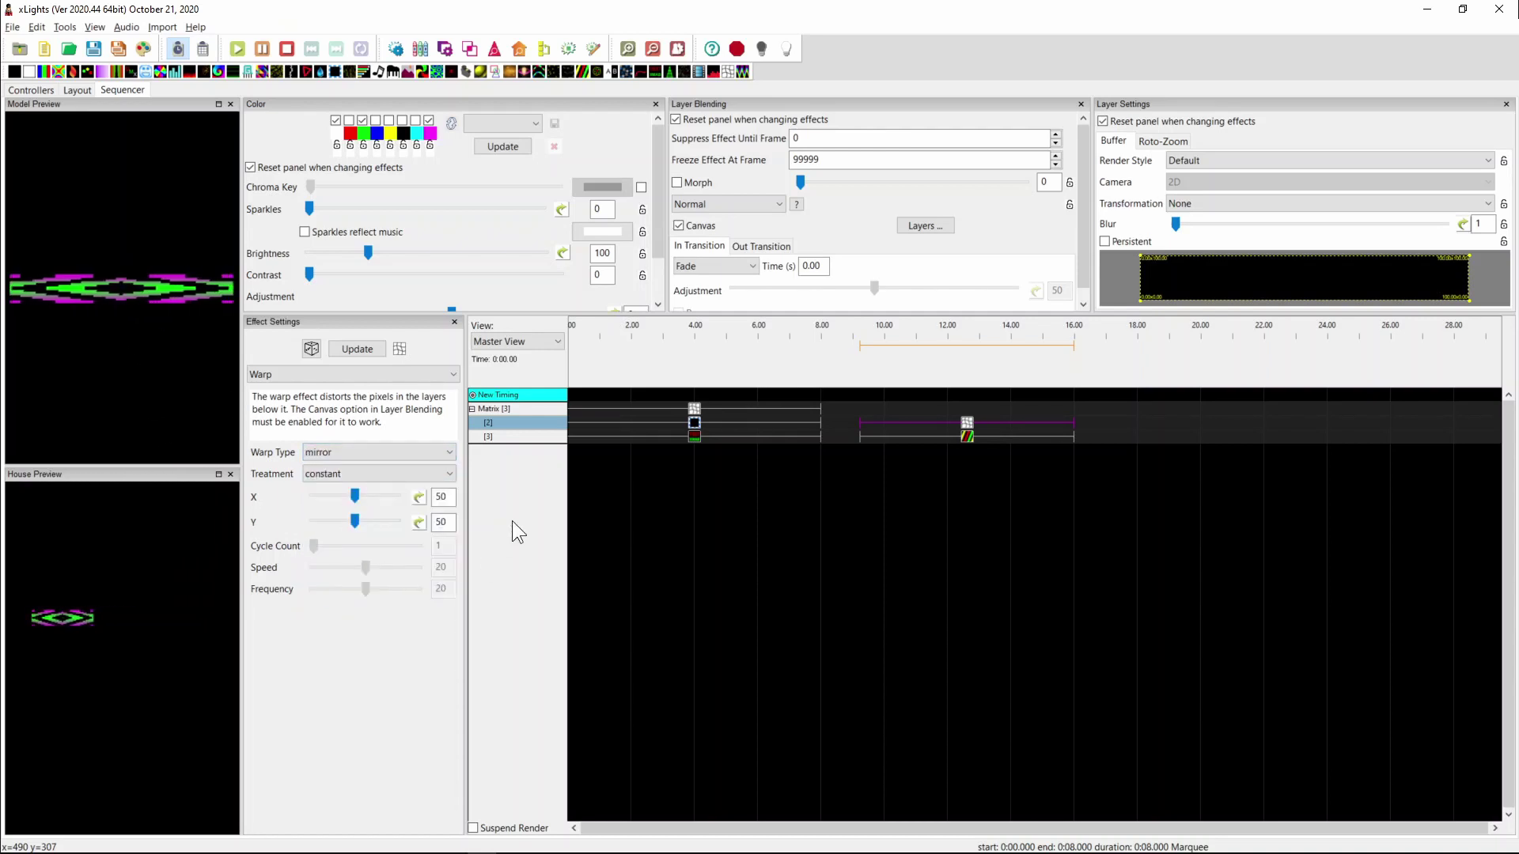
Set the mirror Warp's X to 17 and select the Spirals effect on layer 3.
{"action": "left_click_drag", "start_coordinate": [356, 497], "coordinate": [321, 496]}
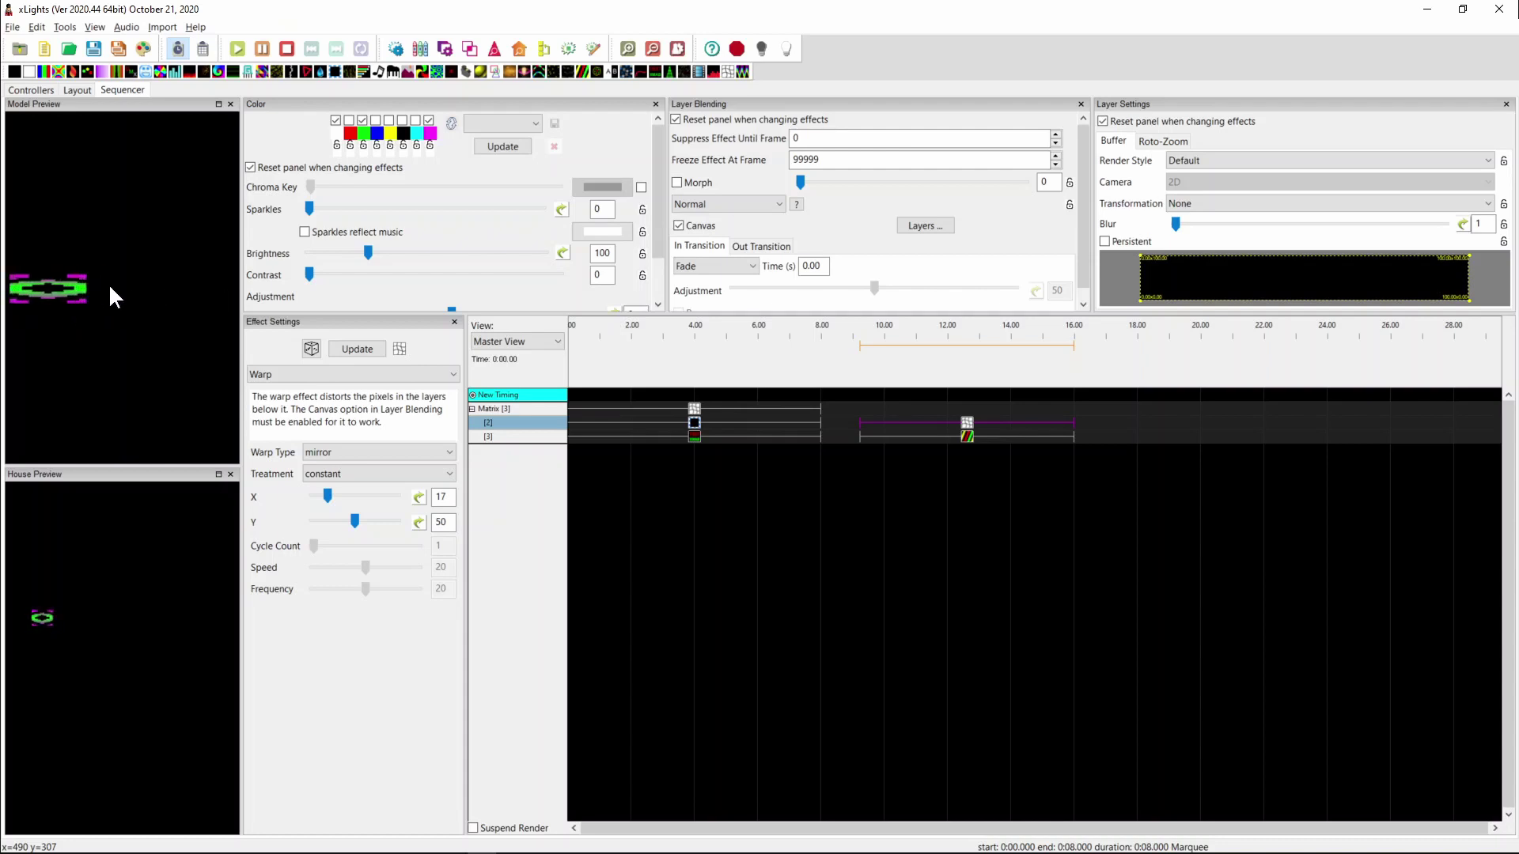
{"action": "left_click", "coordinate": [918, 435]}
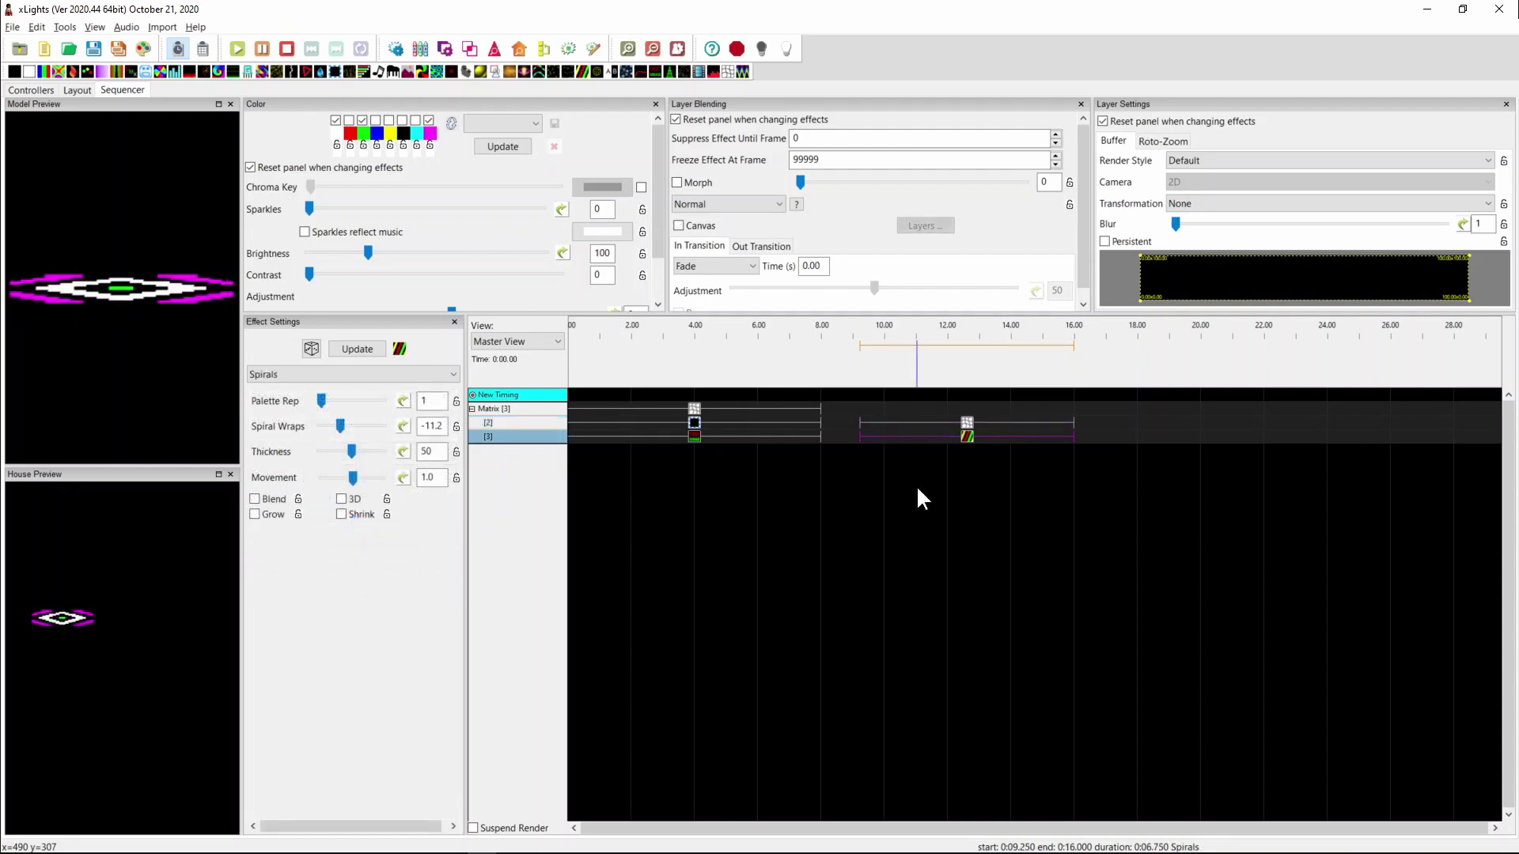